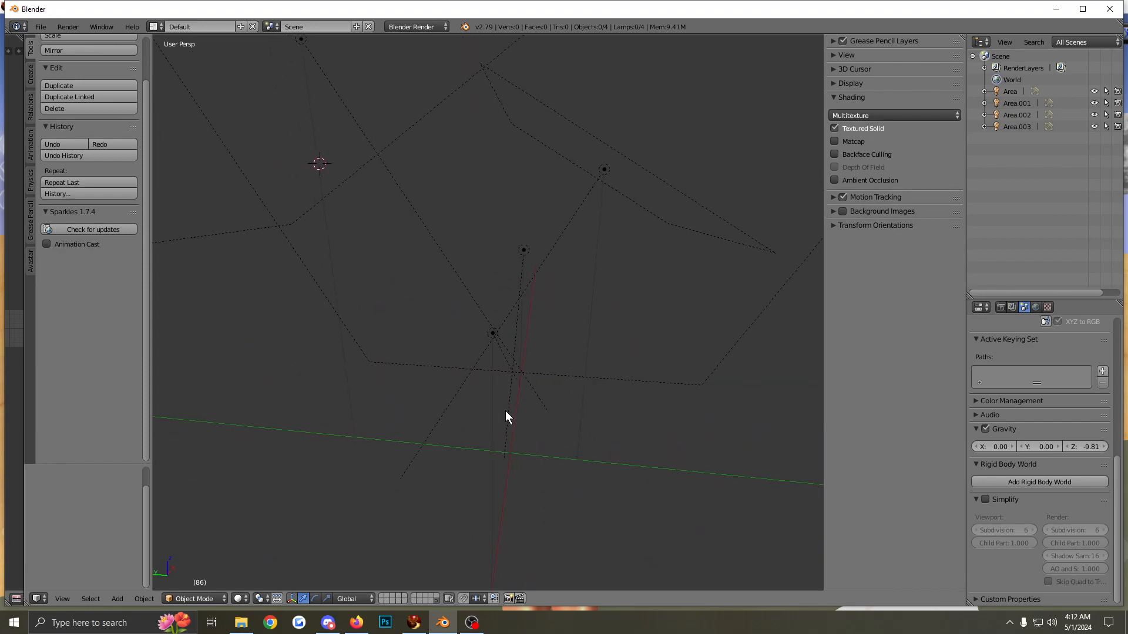
Import the Wavefront model cressidatoperika.obj into the scene
left_click(41, 27)
mouse_move(59, 274)
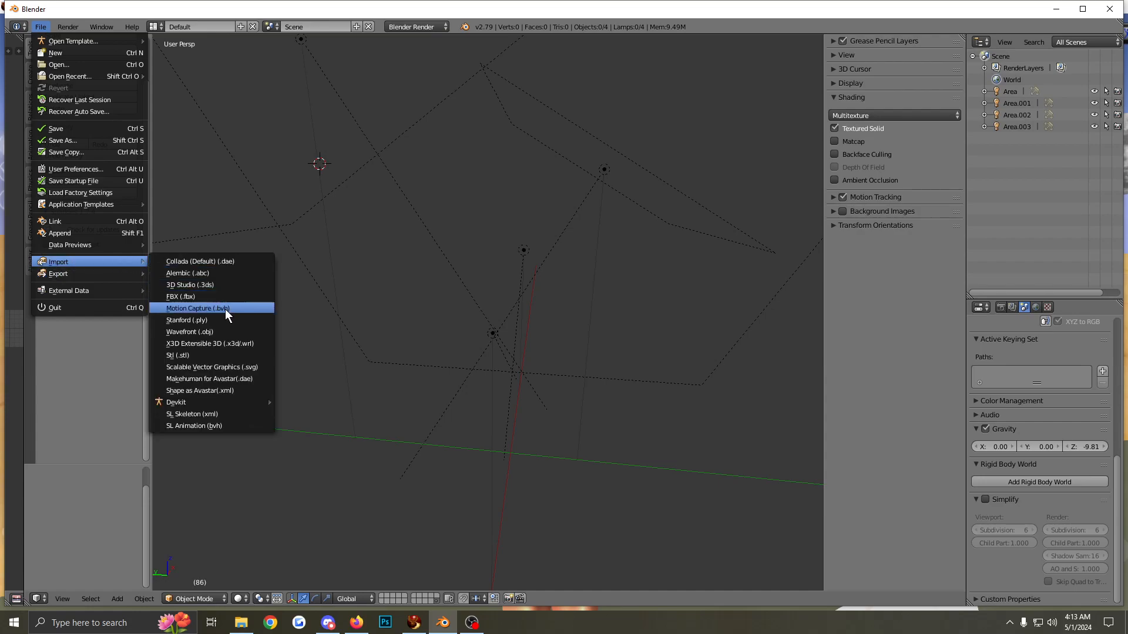
left_click(210, 333)
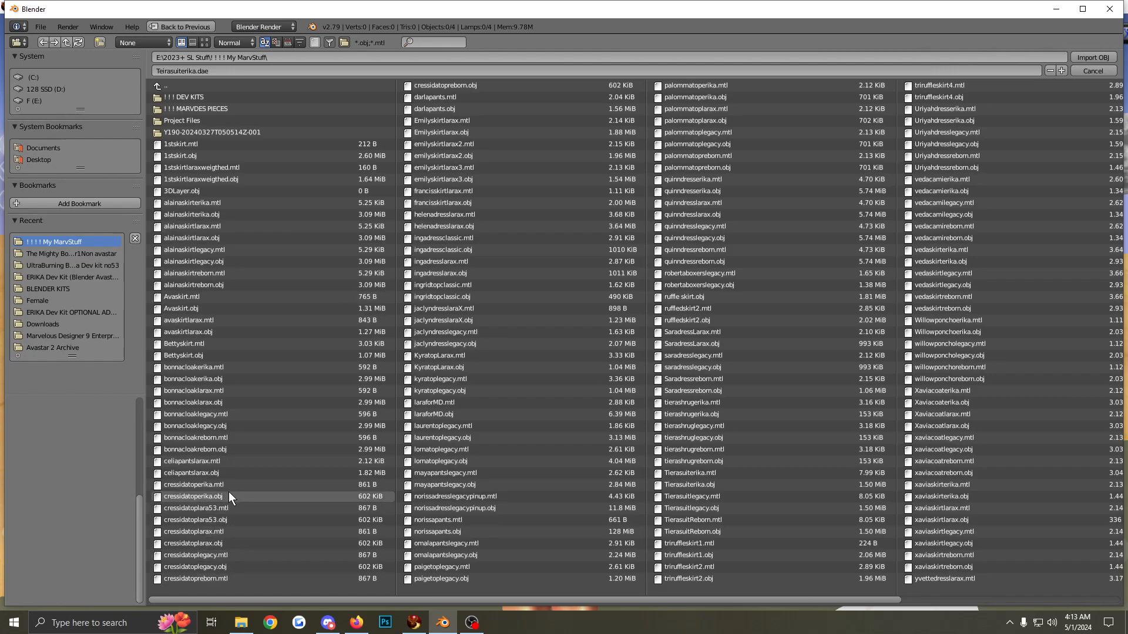
double_click(209, 498)
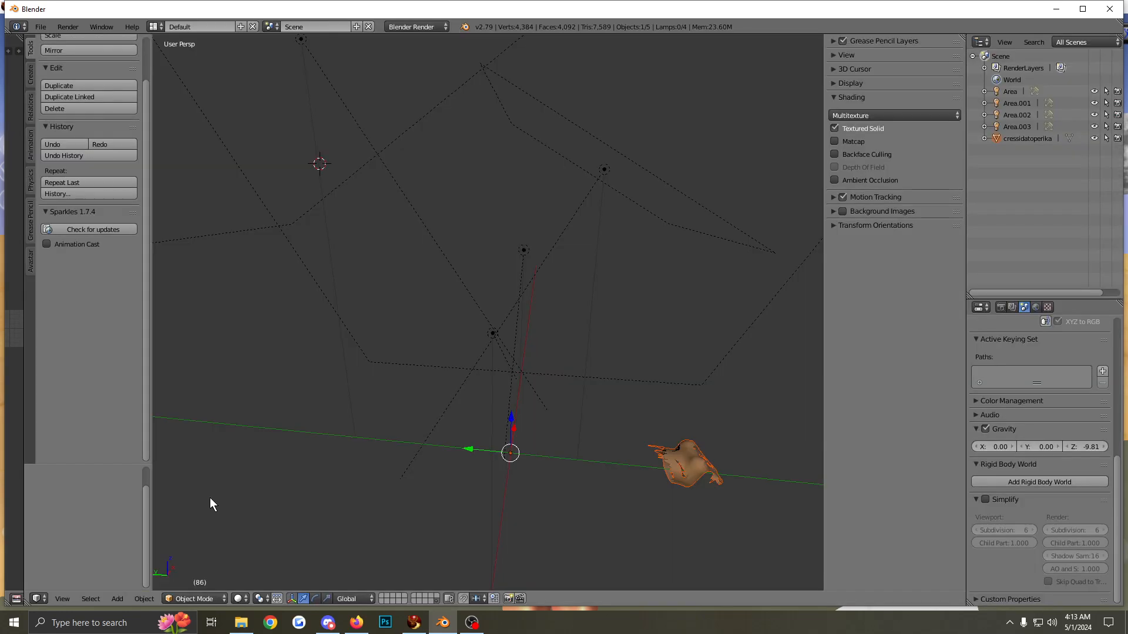
Set the imported top's rotation to 0° on X and 180° on Z
right_click(692, 464)
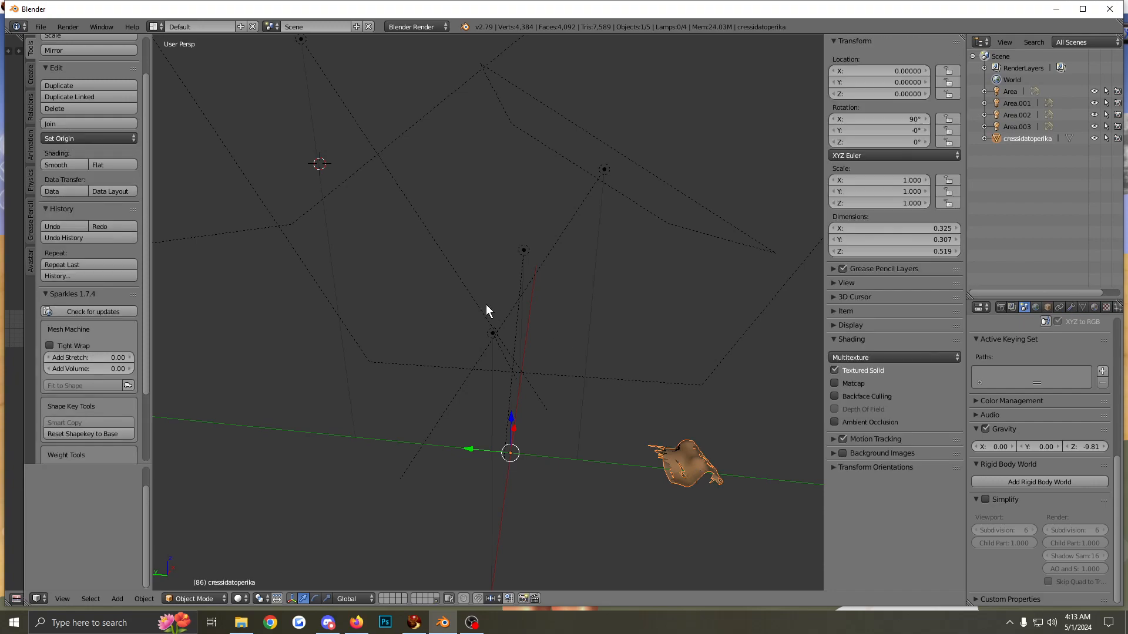
middle_click_drag(423, 456, 350, 454)
middle_click_drag(527, 537, 644, 548)
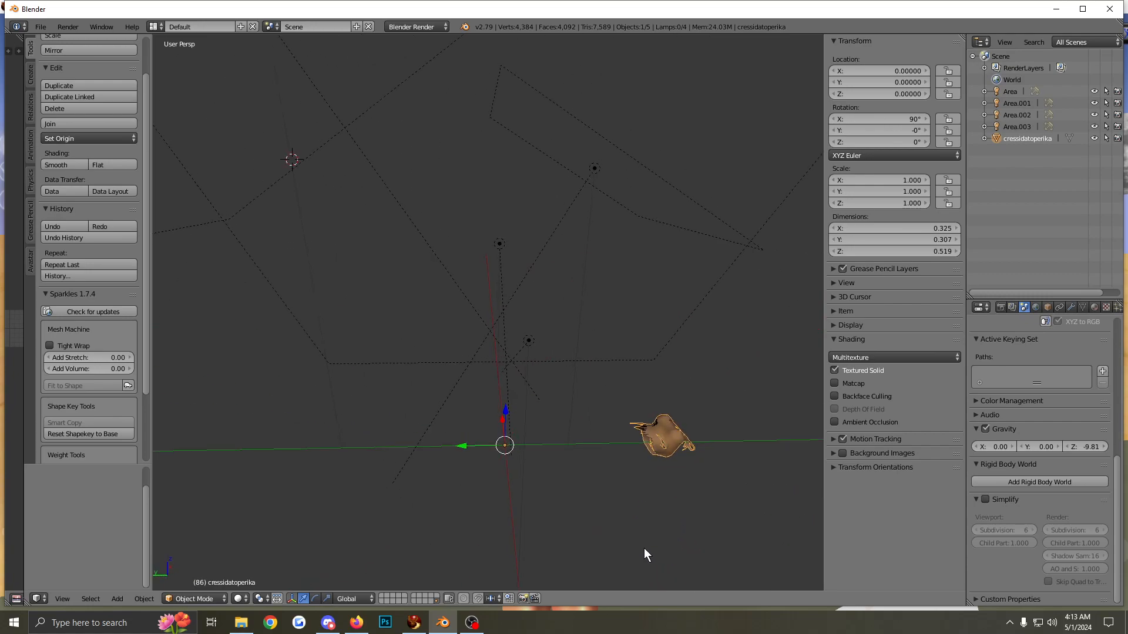
left_click(866, 117)
type("0")
key("Return")
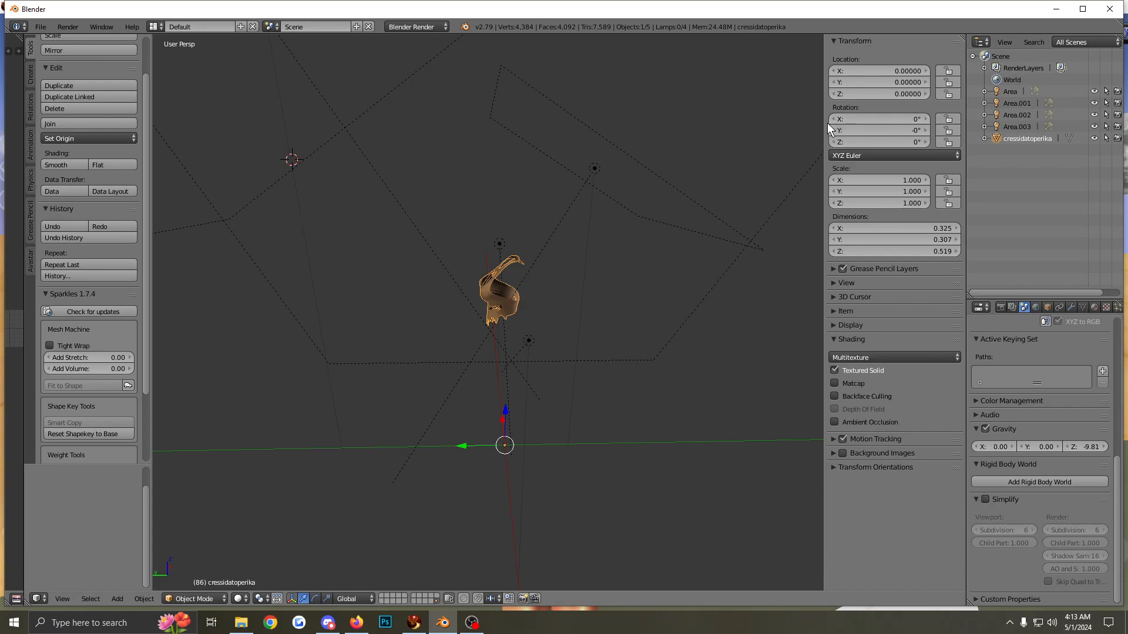
left_click(858, 145)
type("180")
key("Return")
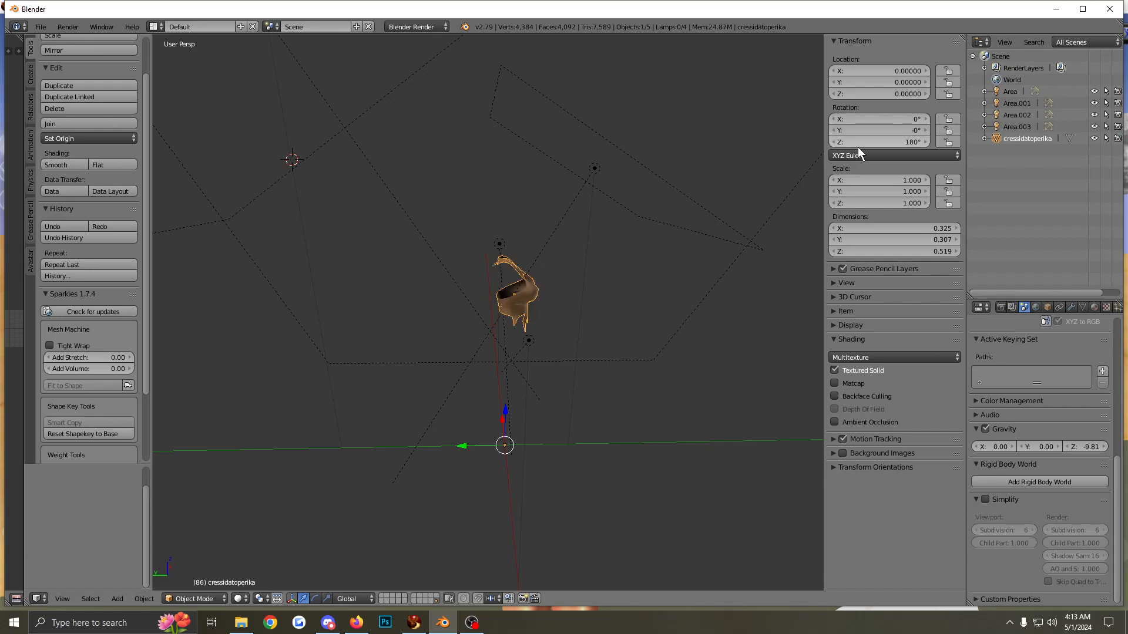
Put the imported top into Edit Mode and widen the image editor area to about half the workspace
mouse_move(524, 357)
middle_mouse_down()
mouse_move(463, 352)
mouse_move(513, 343)
middle_mouse_up()
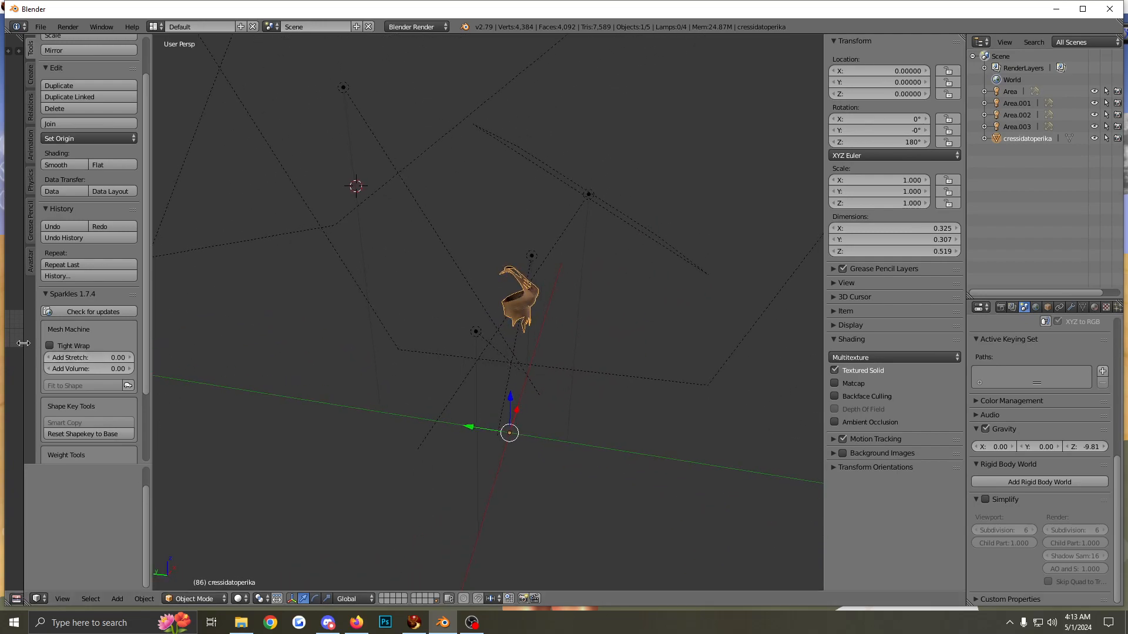
left_click_drag(25, 343, 242, 341)
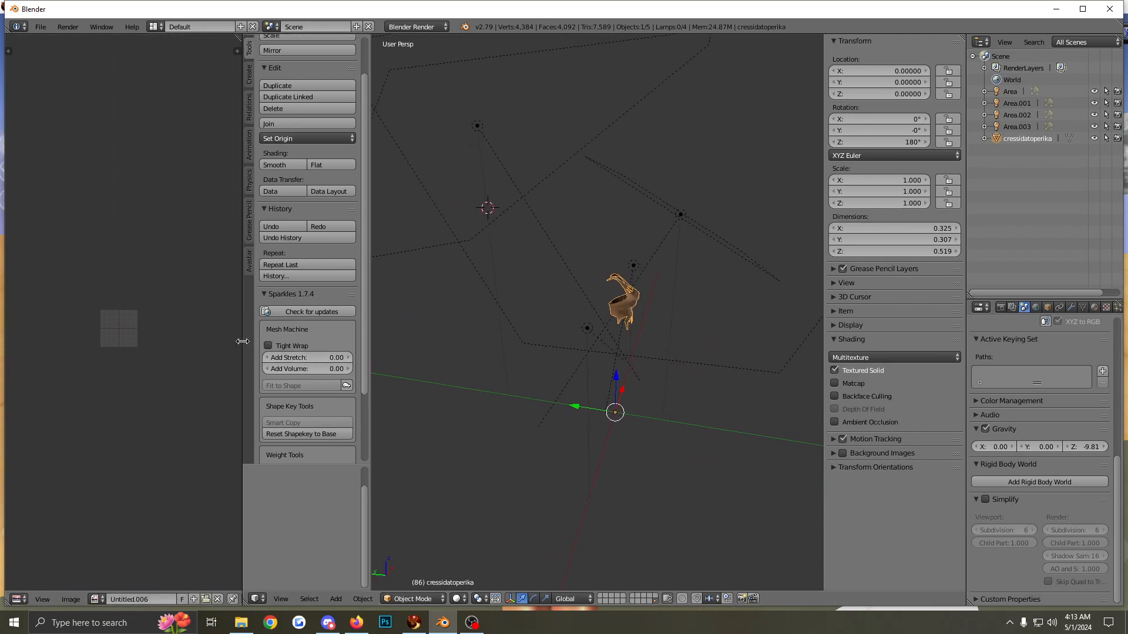
left_click(415, 598)
left_click(413, 575)
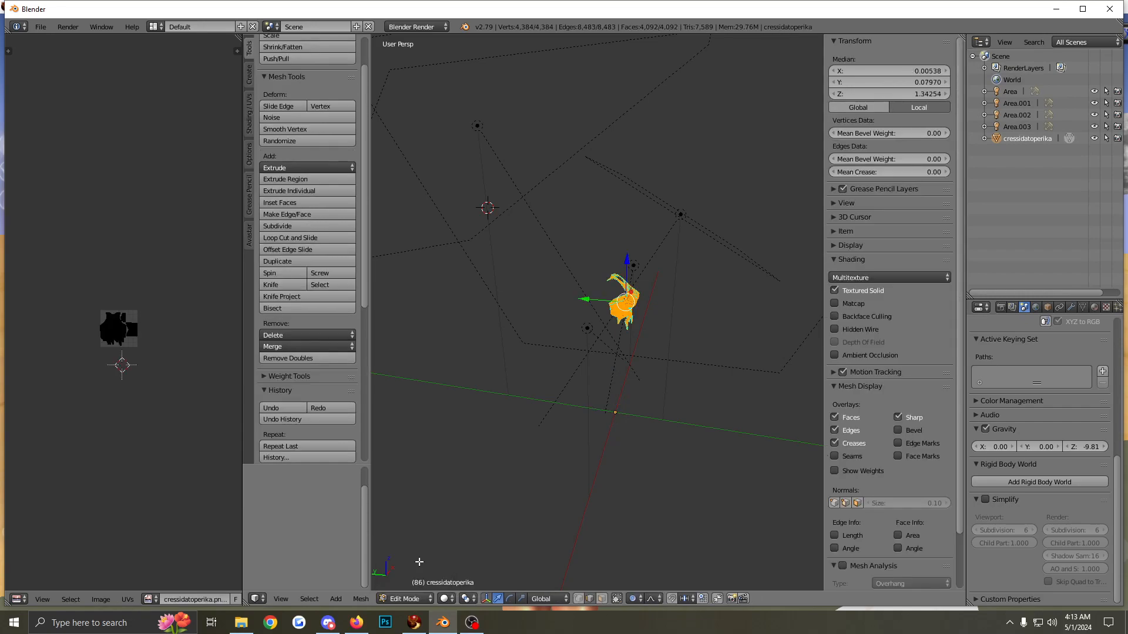
left_click_drag(370, 382, 526, 387)
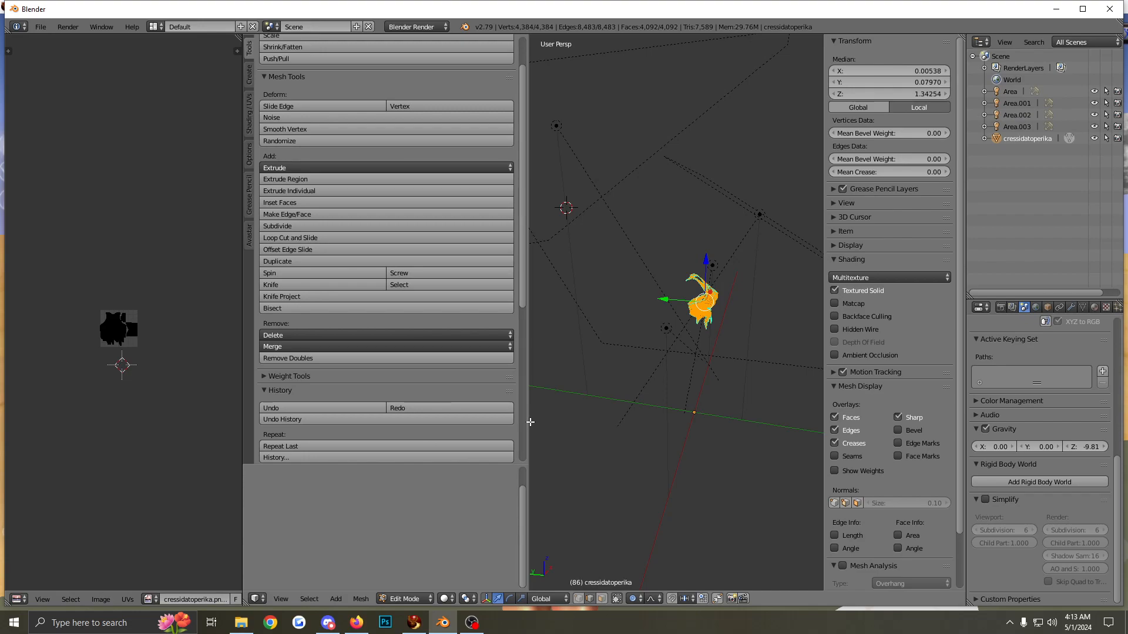
left_click_drag(525, 421, 331, 391)
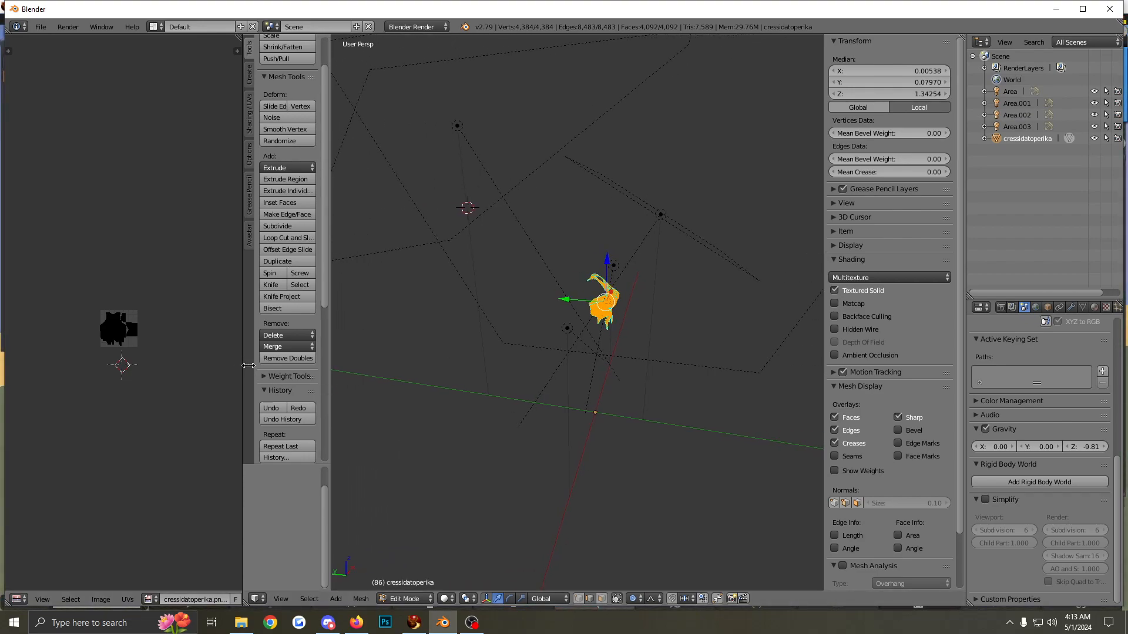
left_click_drag(245, 365, 535, 382)
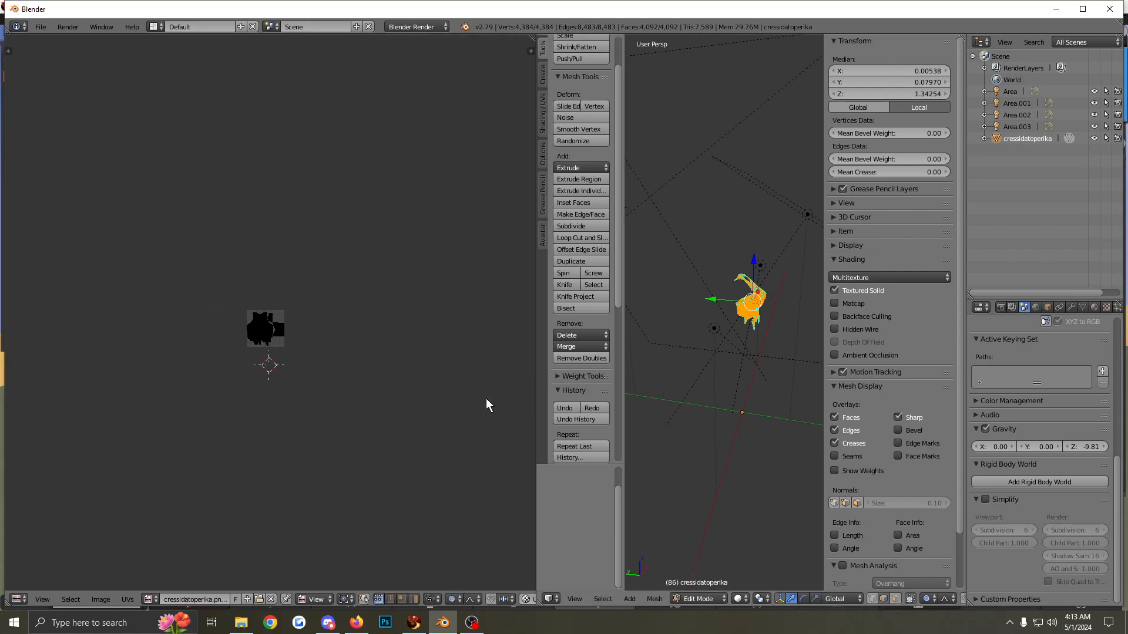
Examine the top's full UV layout in the UV/Image Editor
left_click(18, 599)
left_click(54, 509)
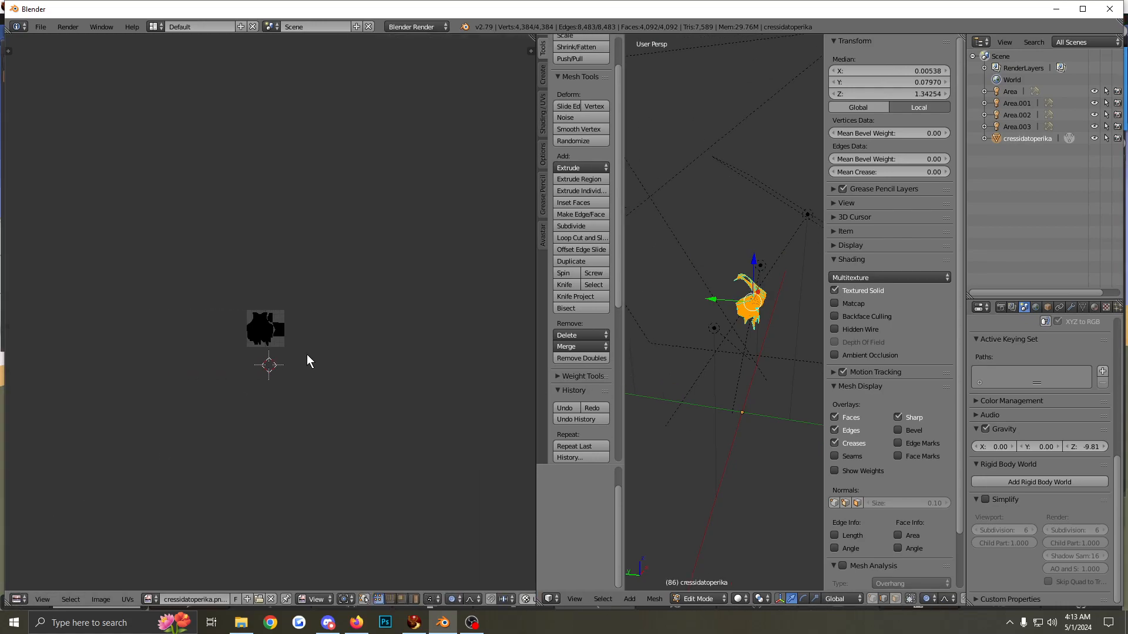
scroll(304, 362, "up", 6)
scroll(237, 372, "down", 2)
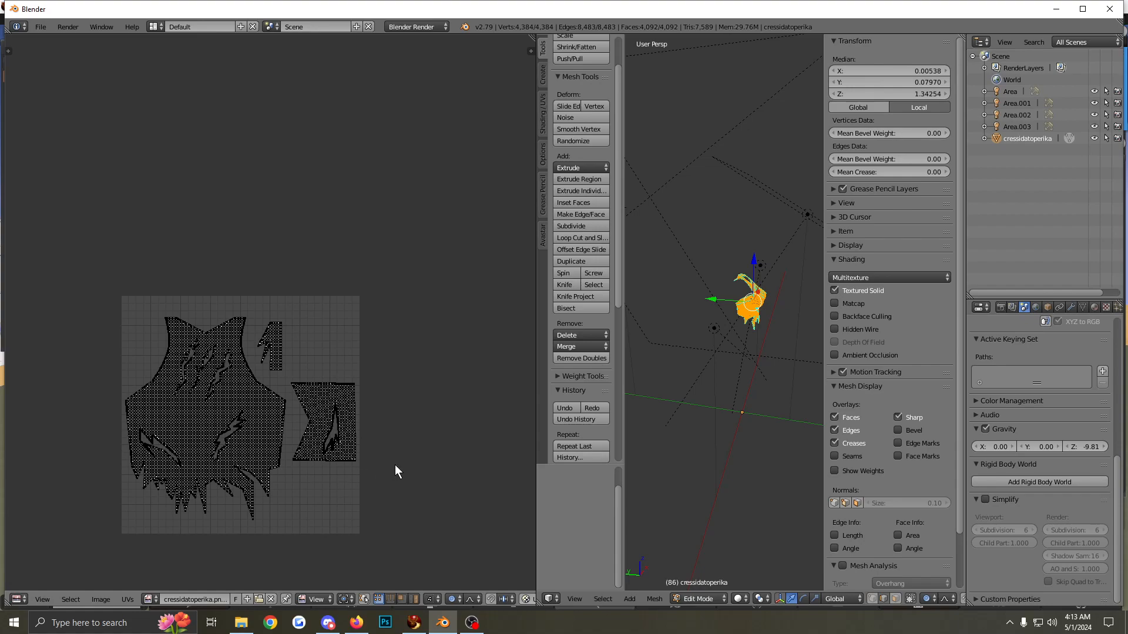
scroll(302, 479, "down", 1)
middle_click_drag(267, 443, 296, 366)
scroll(309, 400, "up", 3)
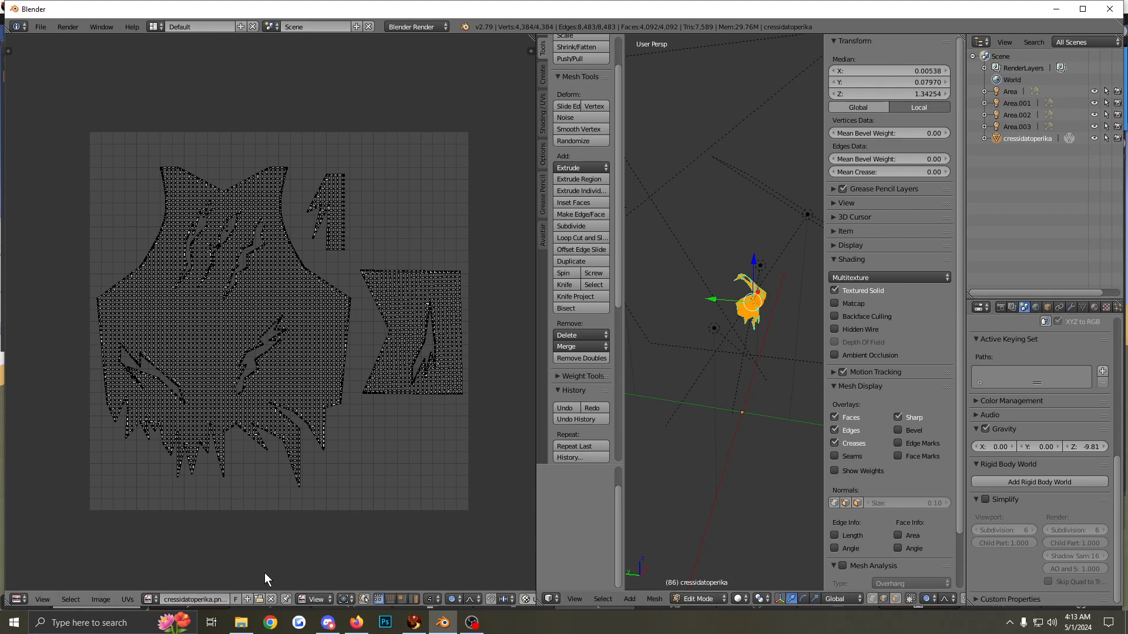
Create a new blank image 2048 px wide for the top's UV layout
left_click(248, 600)
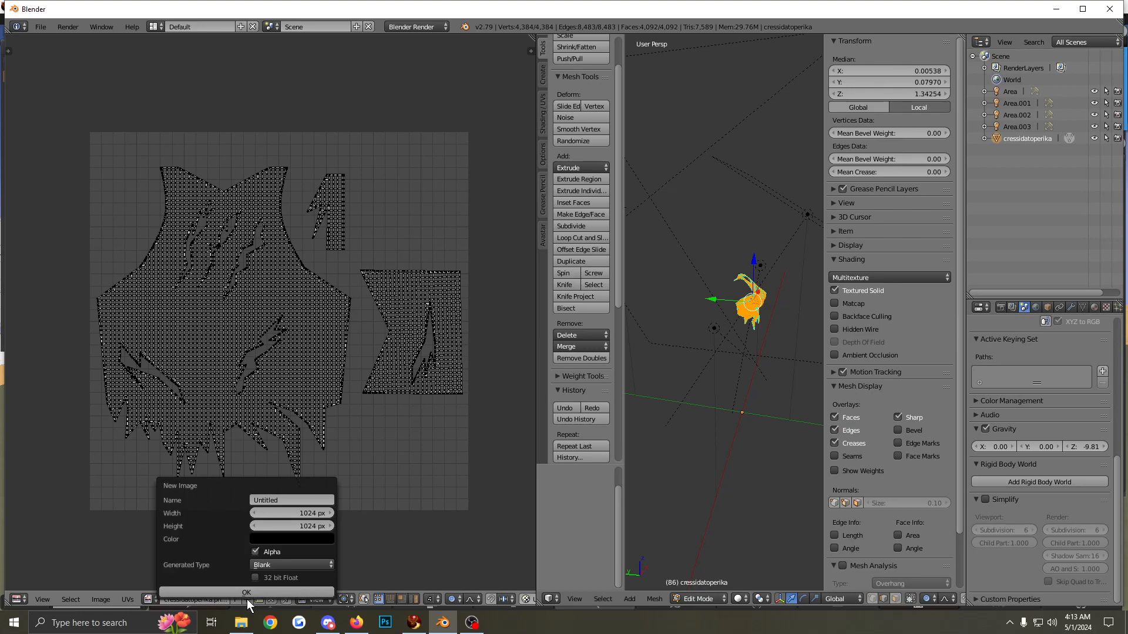
left_click(298, 512)
type("2048")
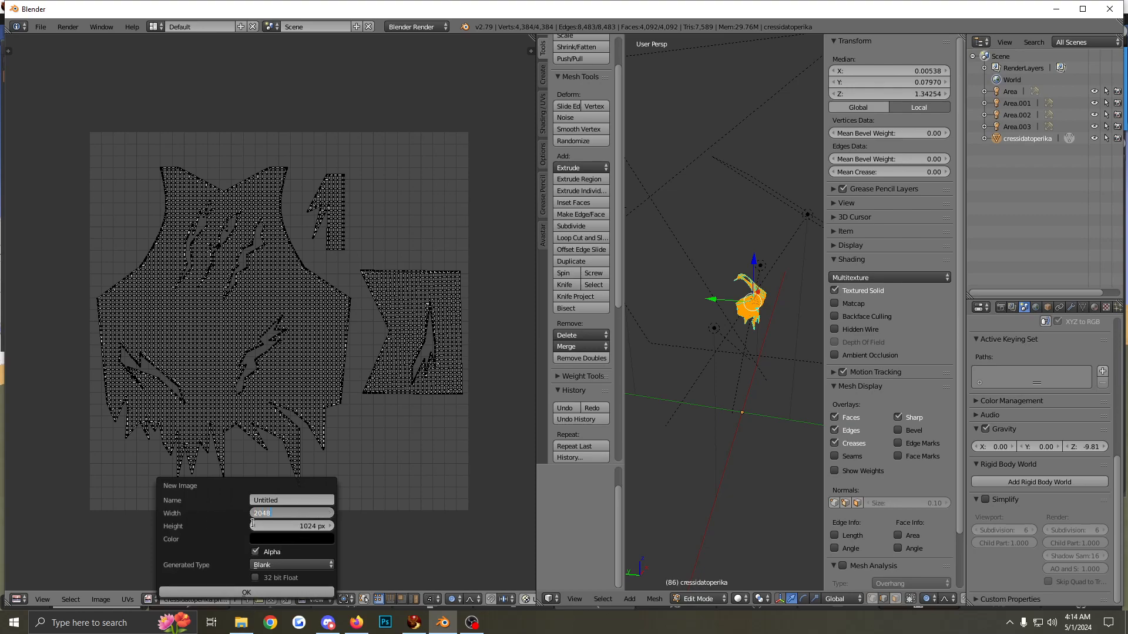
key("Return")
key("Return")
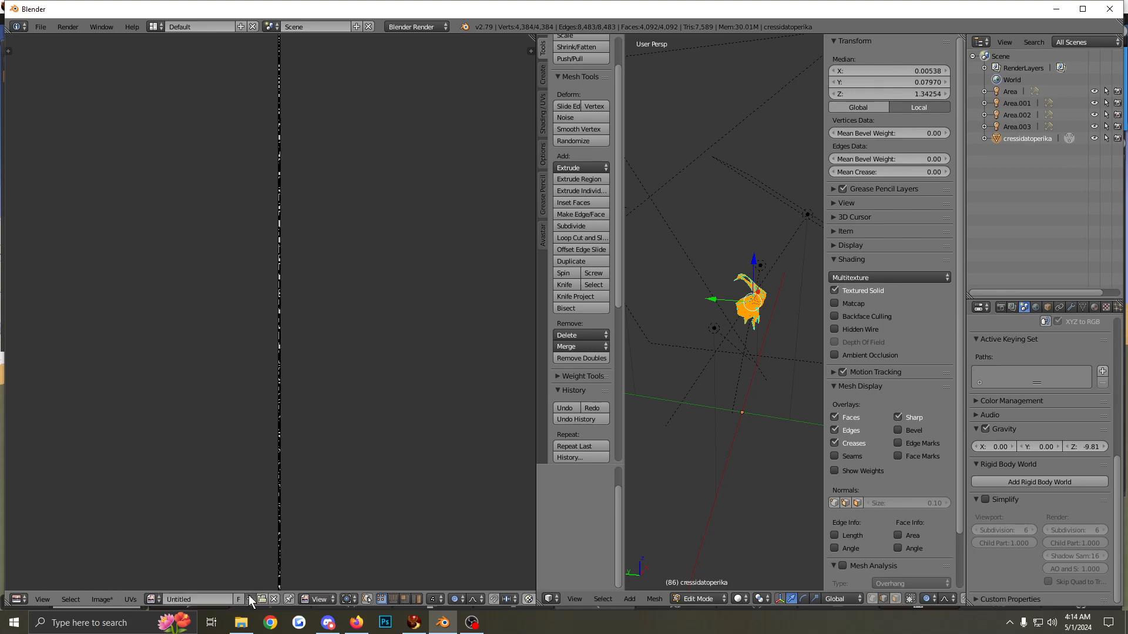
Create a new blank white image, 2048 px wide and 2048 px high, for the top's UV layout
left_click(249, 595)
left_click(295, 513)
type("2048")
left_click(291, 523)
type("2048")
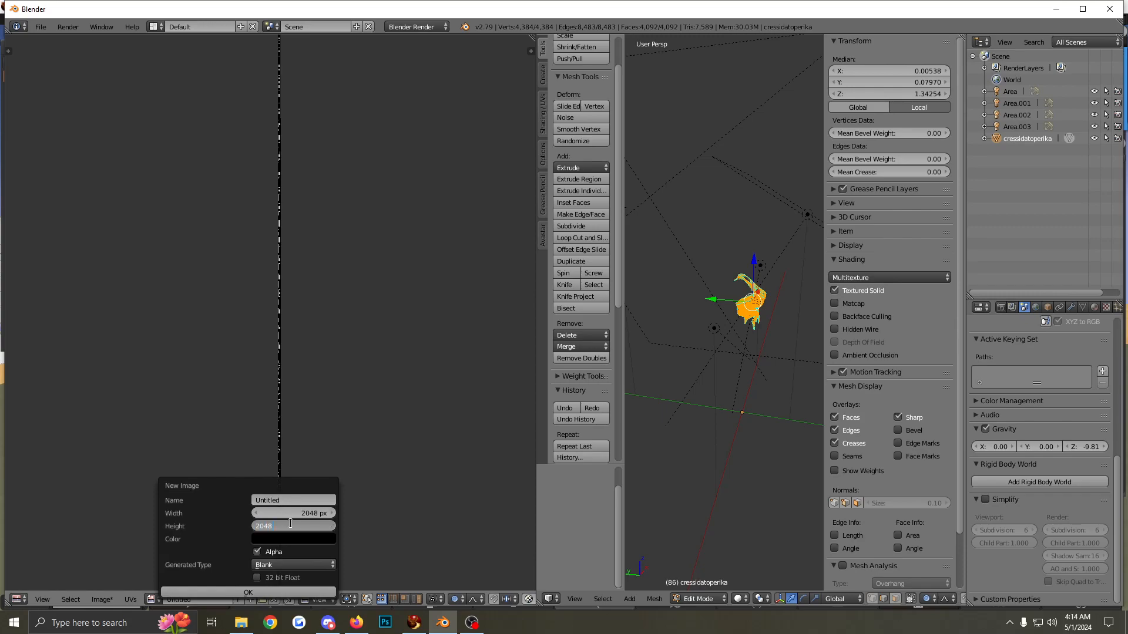
key("Return")
left_click(311, 540)
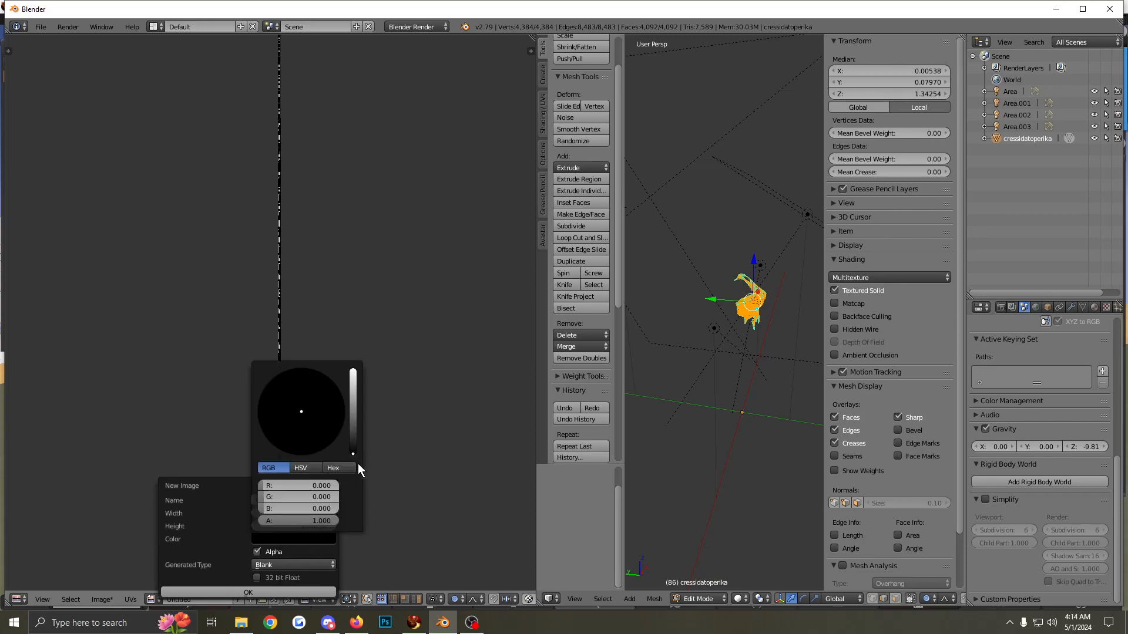
left_click_drag(353, 457, 353, 372)
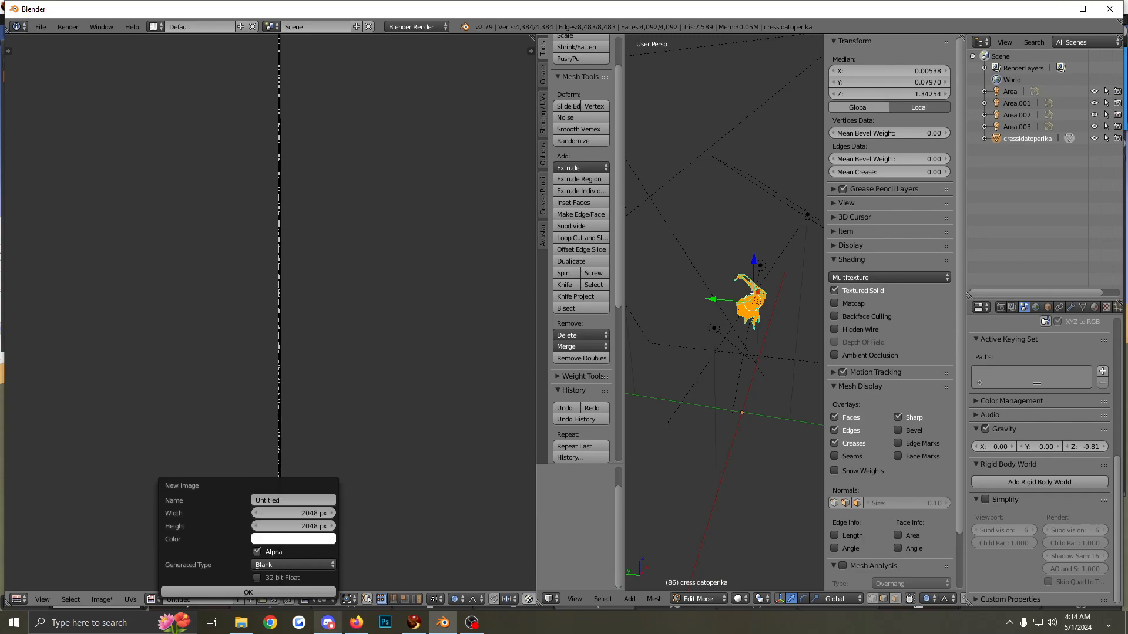
left_click(235, 593)
scroll(269, 439, "down", 5)
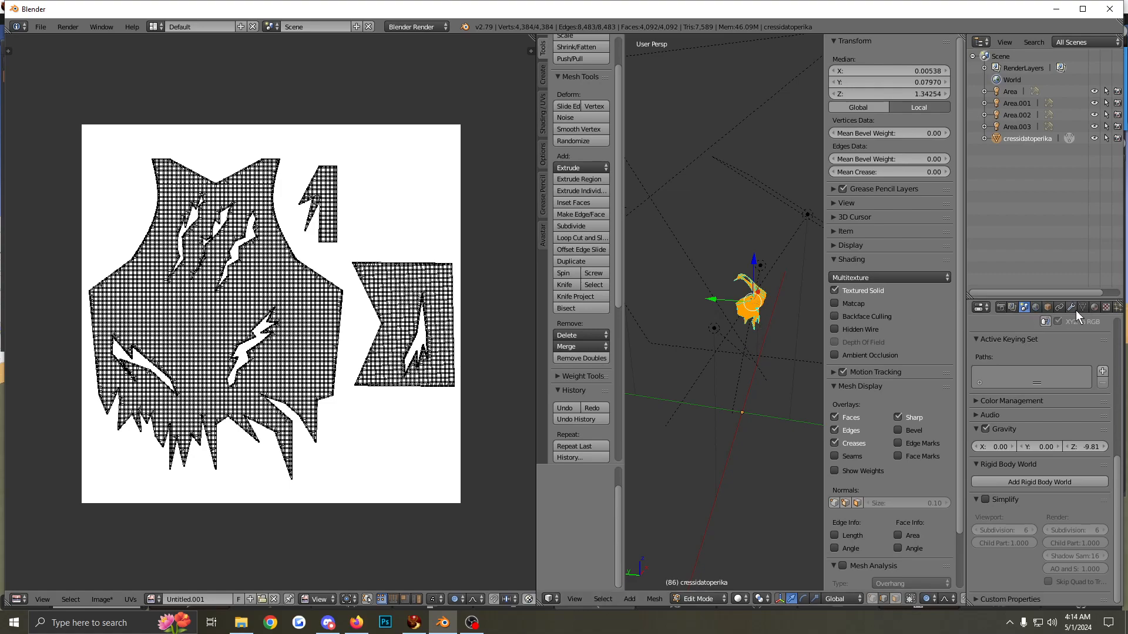
Shrink the image editor area to enlarge the 3D view, and return the top to Object Mode
left_click(1000, 308)
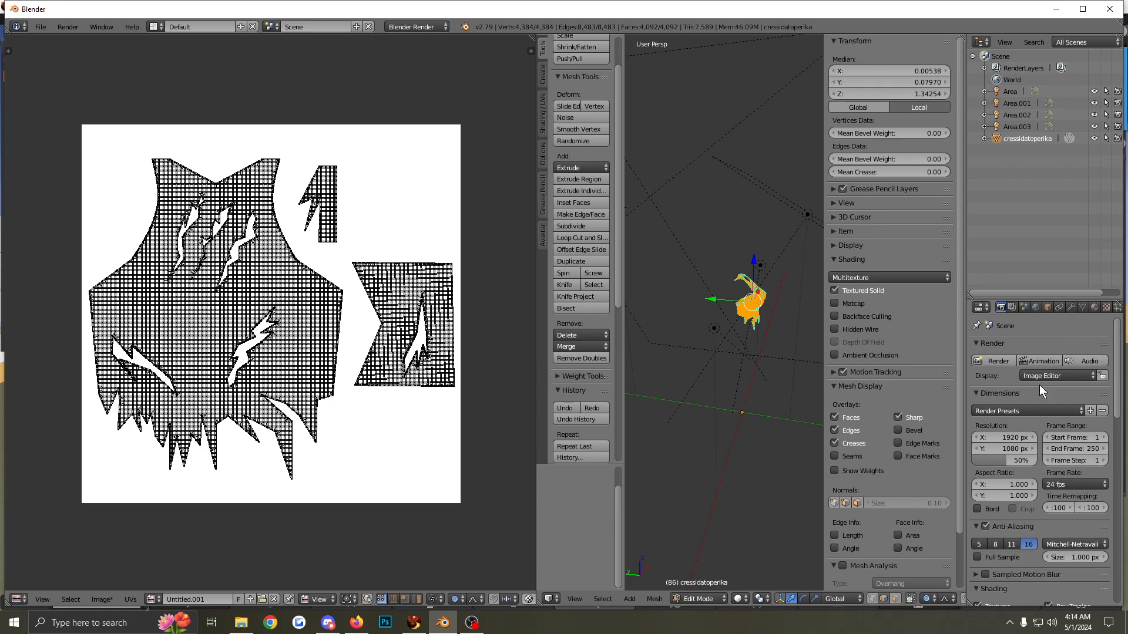
scroll(1070, 483, "down", 4)
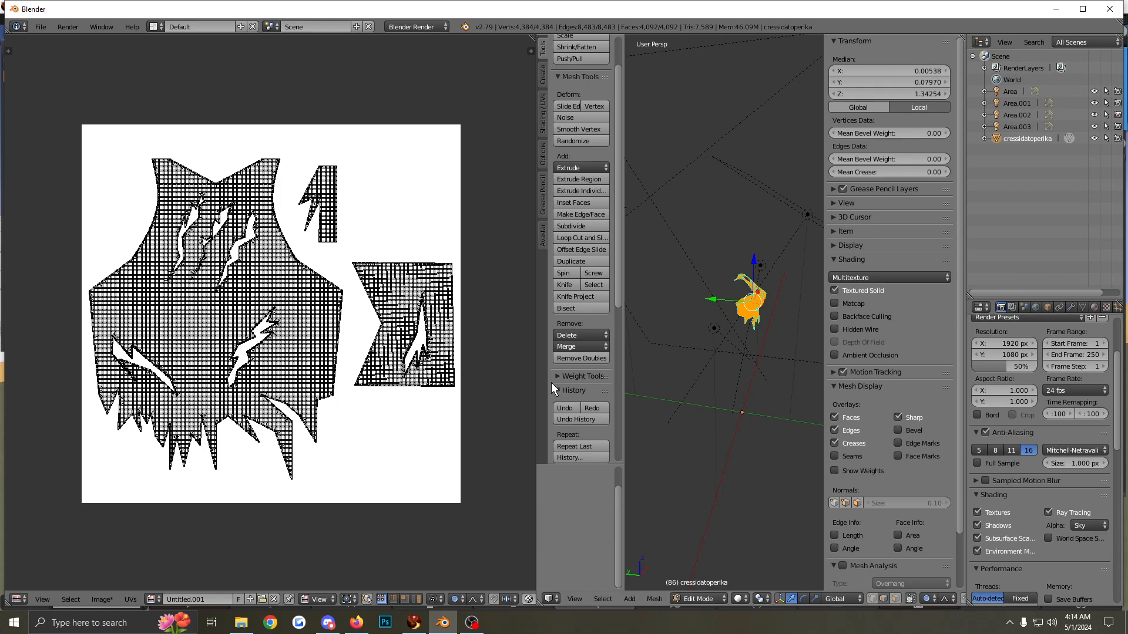
left_click_drag(536, 379, 224, 378)
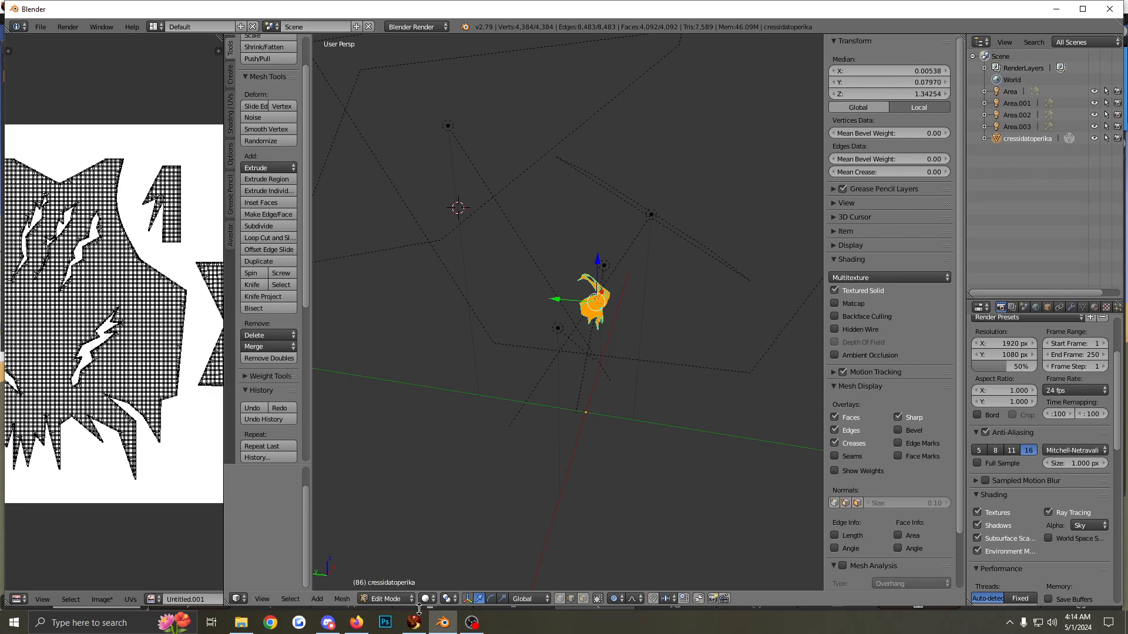
left_click(383, 599)
left_click(389, 584)
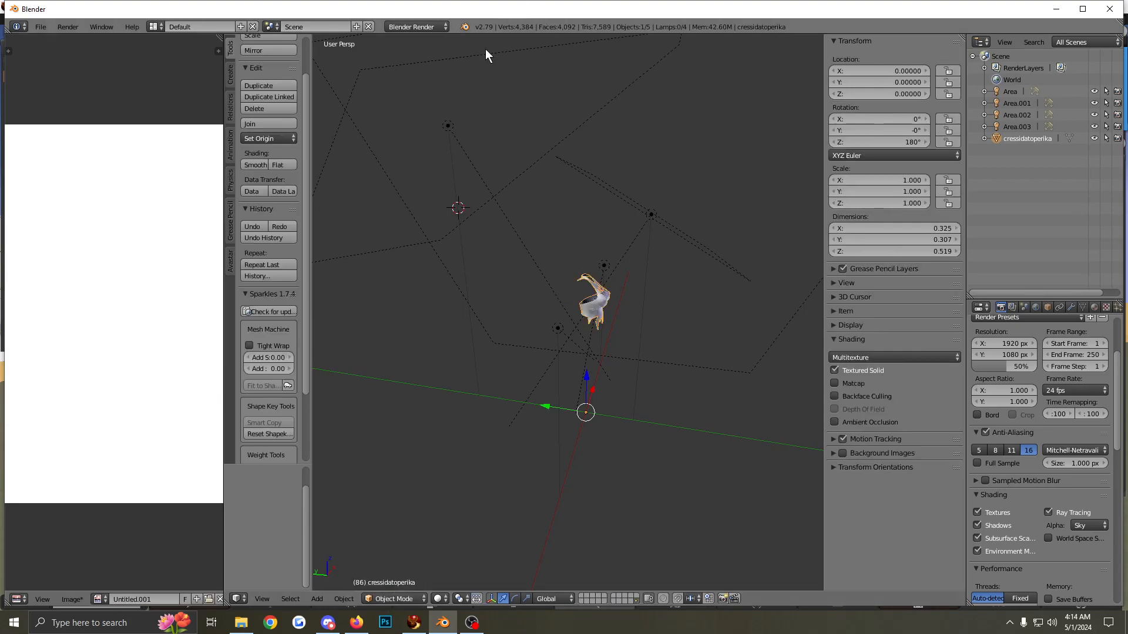
Set the Area.001 lamp's energy to 0.290 and its distance to 2.640
right_click(448, 126)
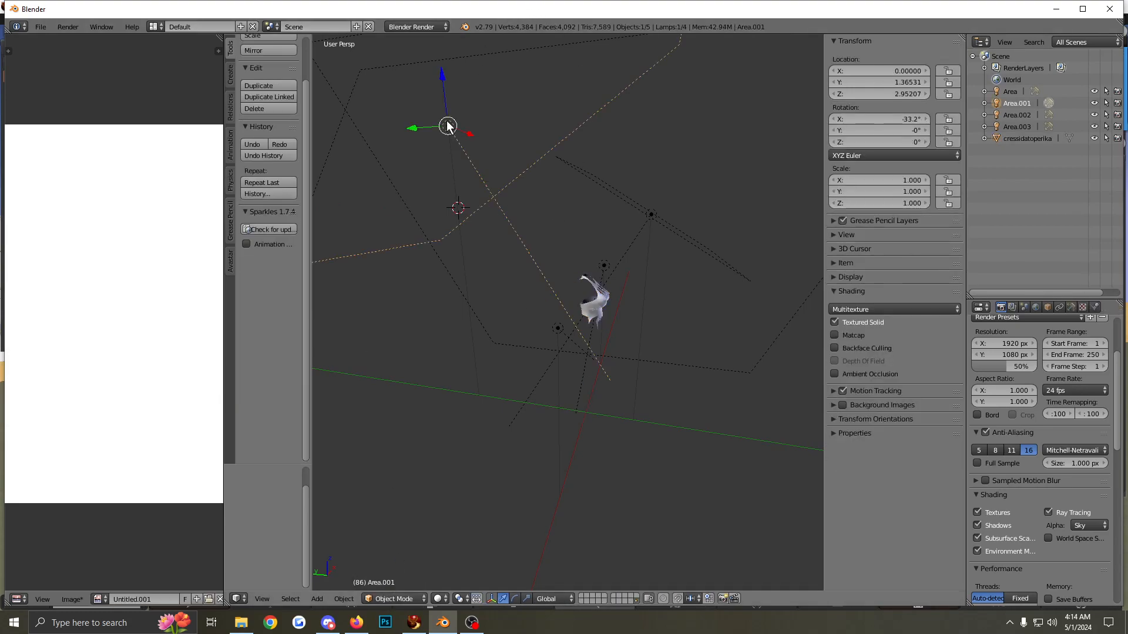
left_click(1071, 308)
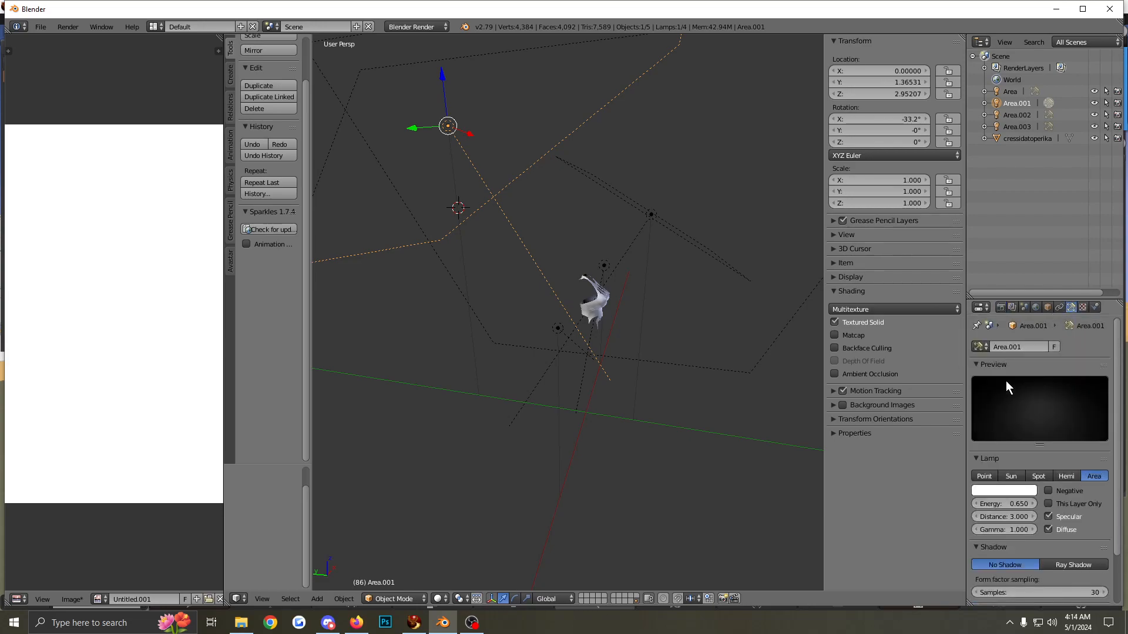
scroll(1025, 435, "down", 1)
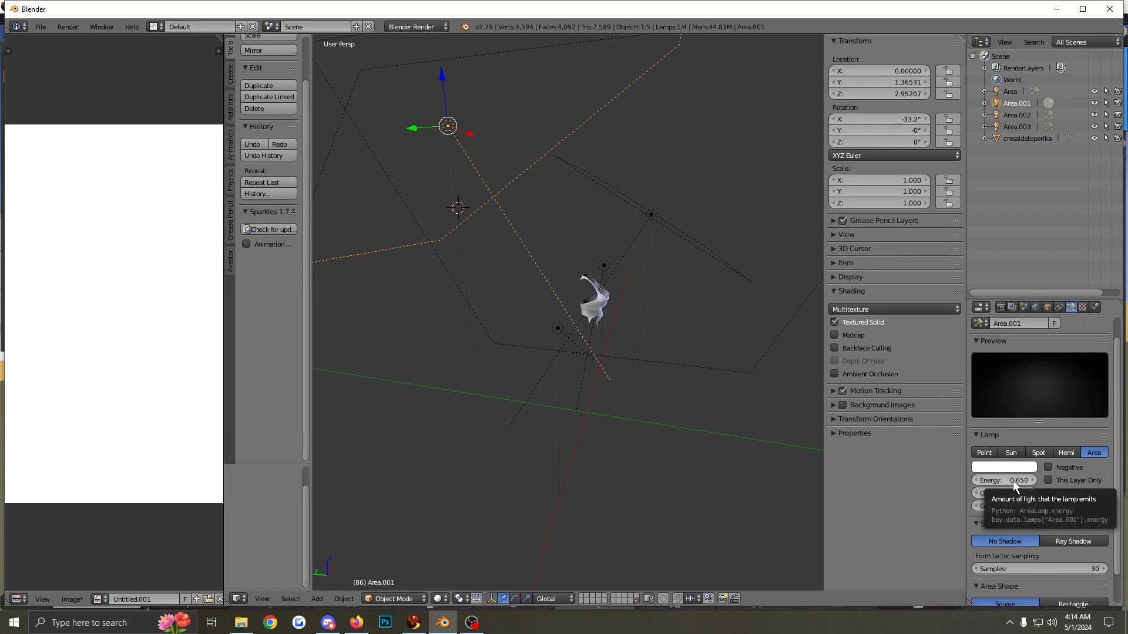
left_click_drag(1010, 480, 1006, 494)
scroll(1052, 552, "down", 1)
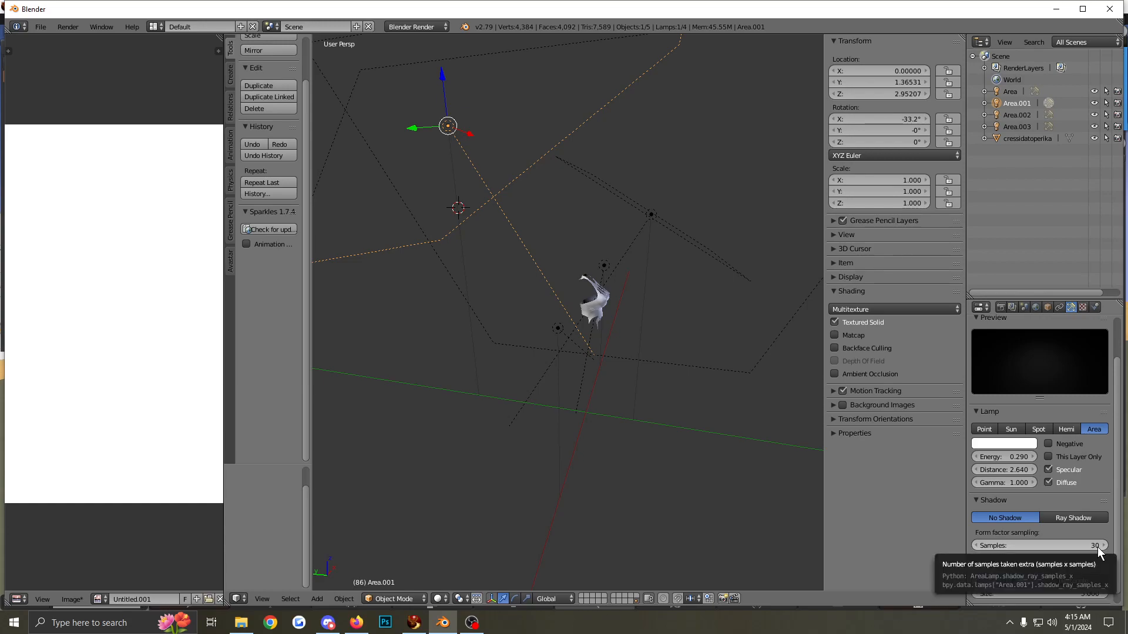
Set the Area.002 lamp's form factor samples to 30
right_click(605, 265)
left_click(1094, 552)
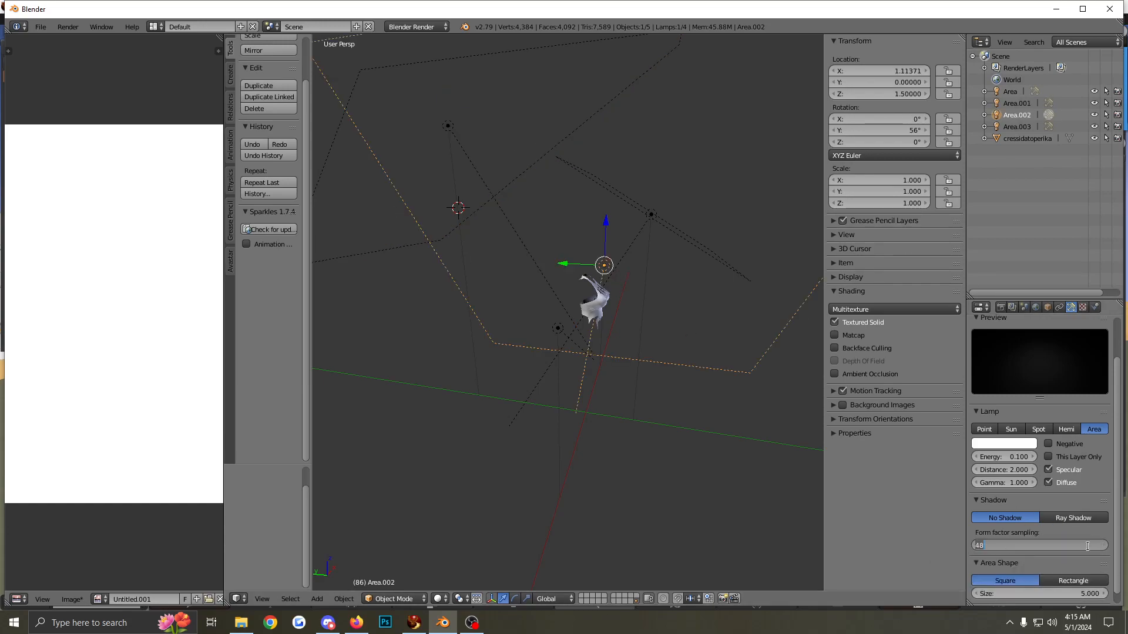
type("30")
key("Return")
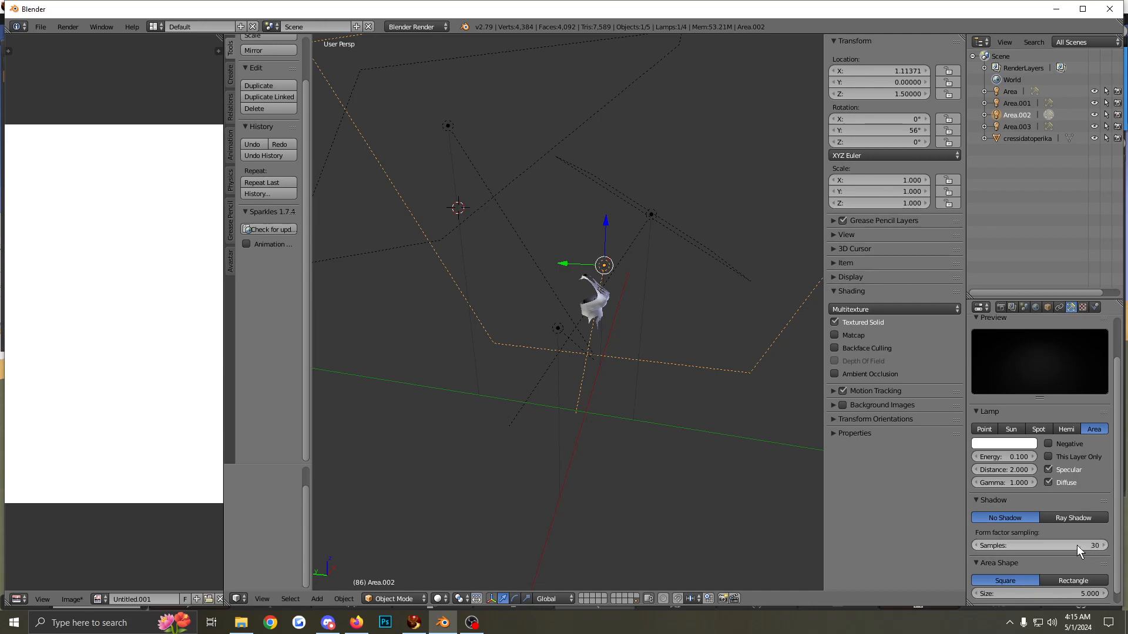
Set the Area.003 lamp's form factor samples to 30
right_click(558, 328)
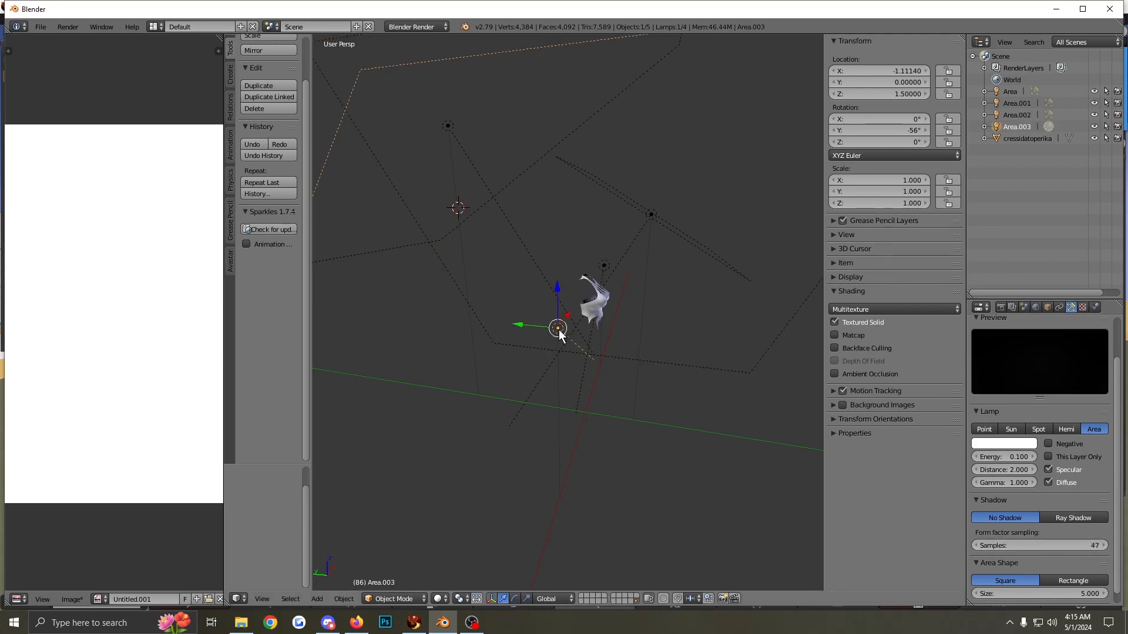
left_click(1060, 548)
type("30")
key("Return")
Set the Area lamp's form factor samples to 30
right_click(653, 215)
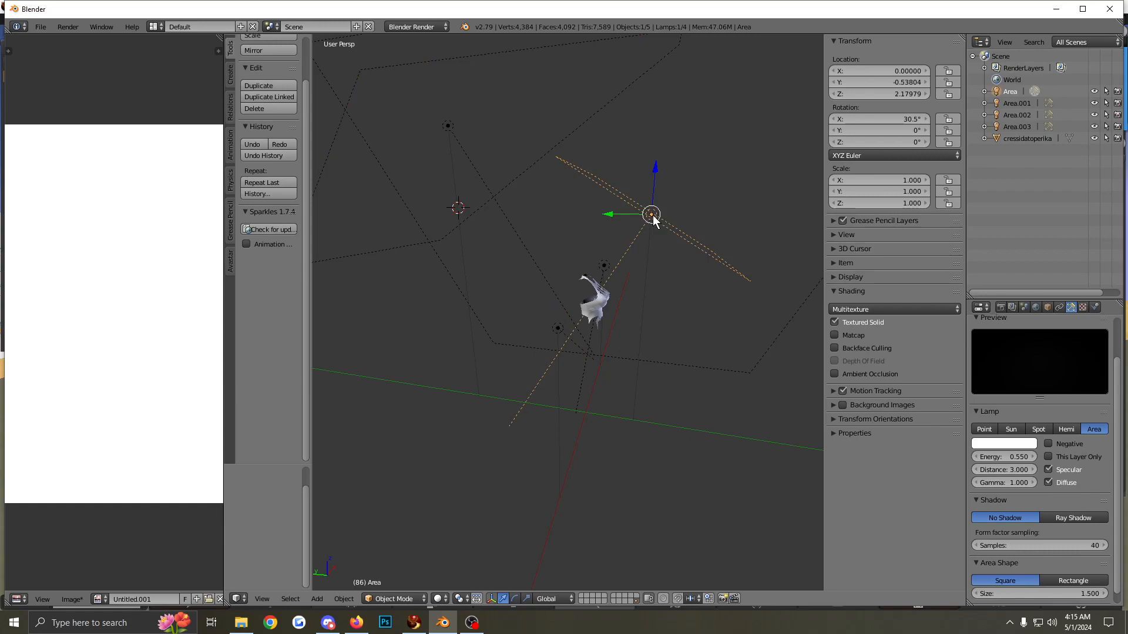
left_click(1083, 545)
type("30")
key("Return")
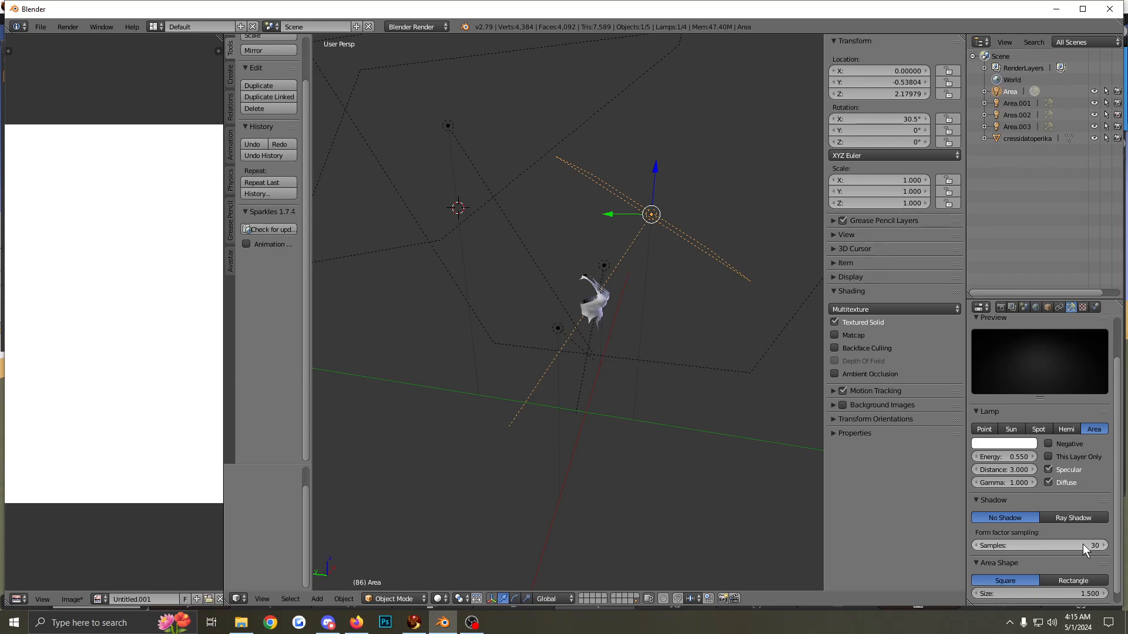
Set the Area lamp's energy to 0.340 and its distance to 1.170
left_click_drag(1019, 457, 991, 470)
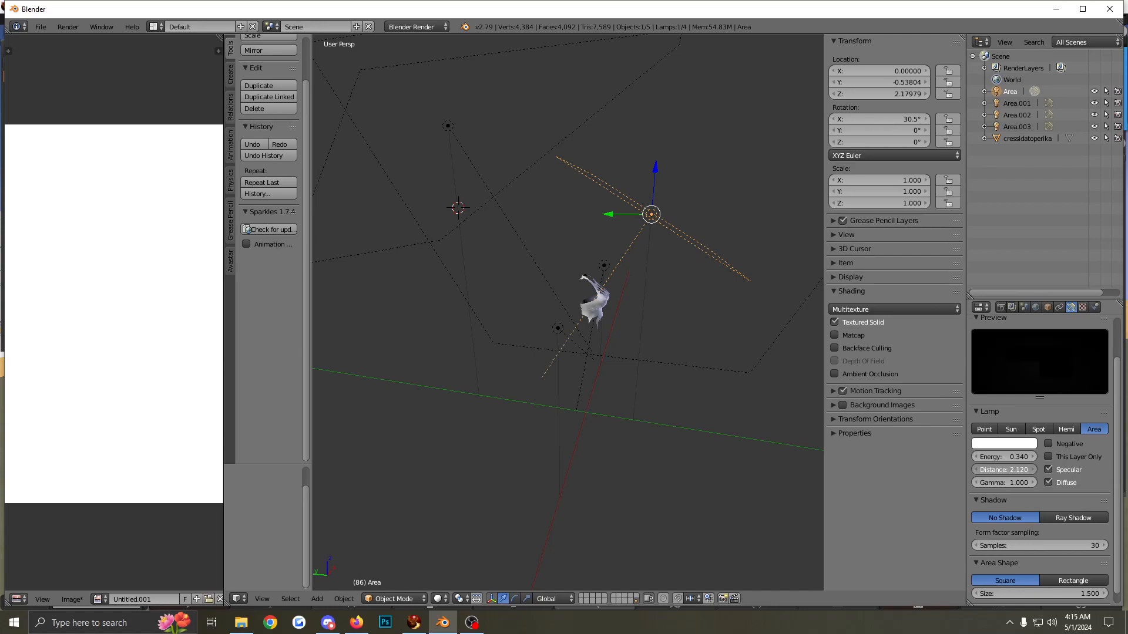
left_click_drag(991, 471, 986, 471)
scroll(1092, 544, "down", 1)
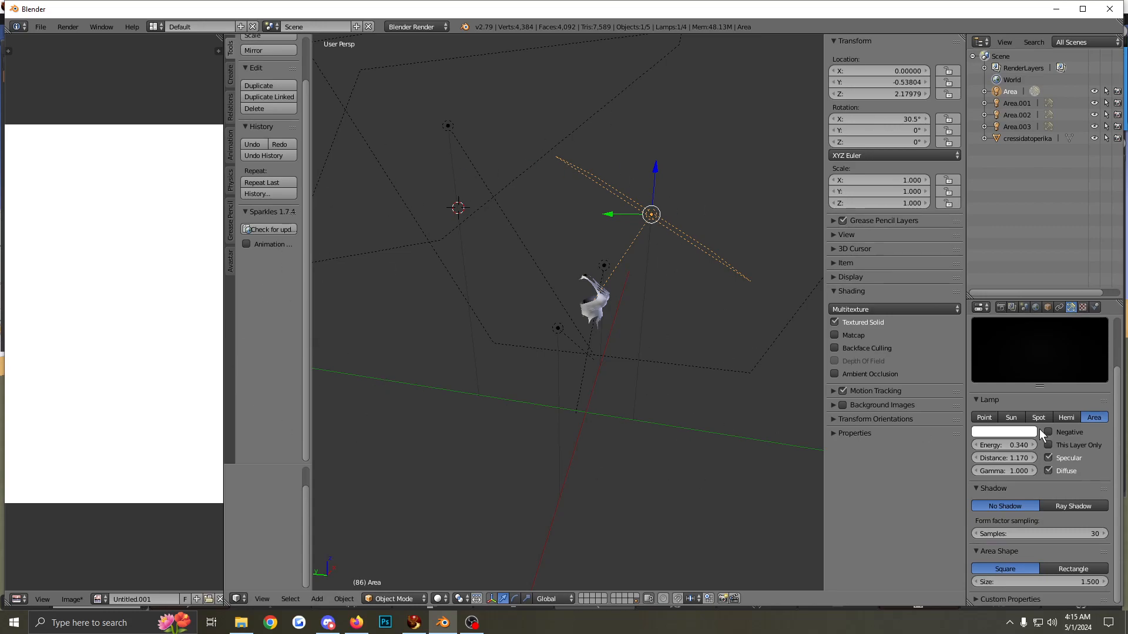
Bring up the render settings' bake options and widen the image editor area
left_click(999, 307)
scroll(1045, 463, "down", 5)
scroll(1046, 463, "down", 10)
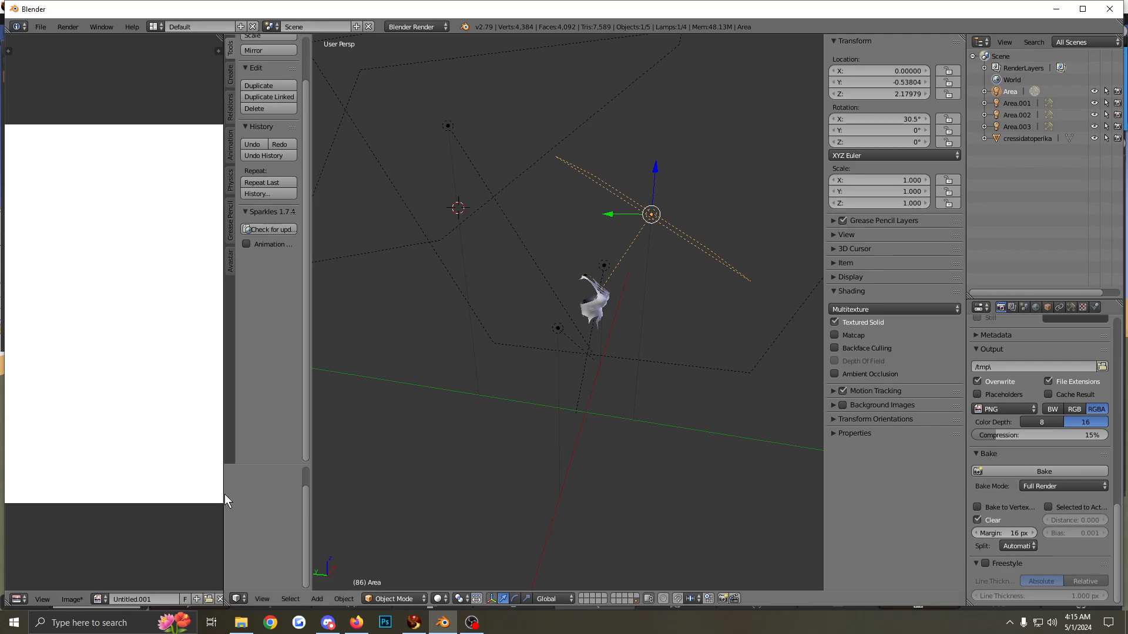
left_click_drag(226, 497, 355, 496)
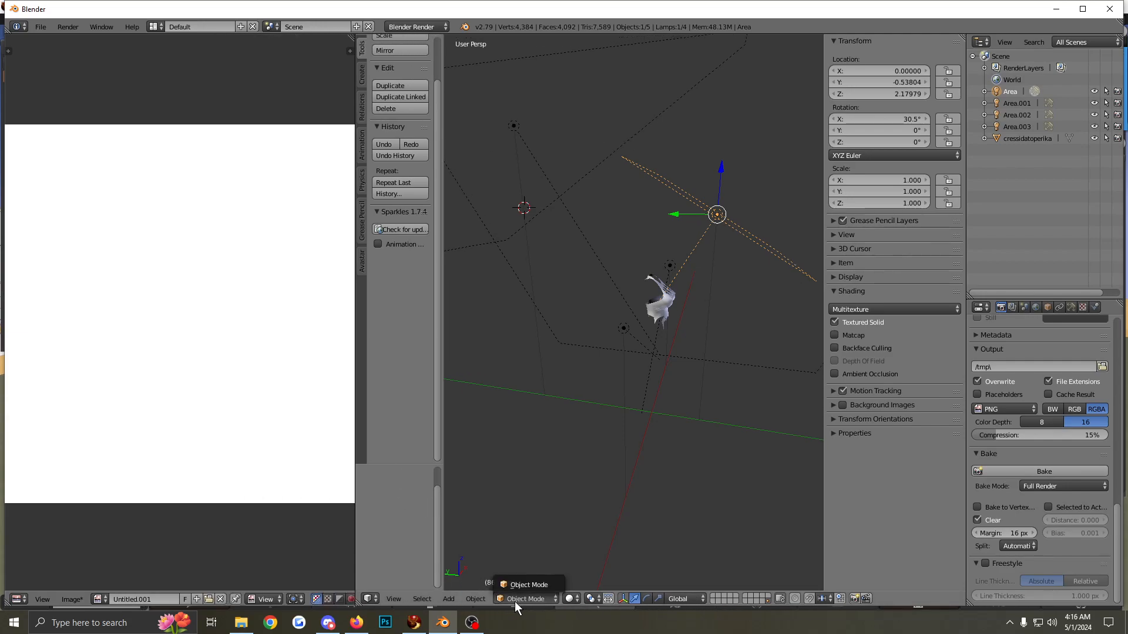
Select the clothing top and switch it to Edit Mode so its UV layout displays over the blank image
left_click(542, 485)
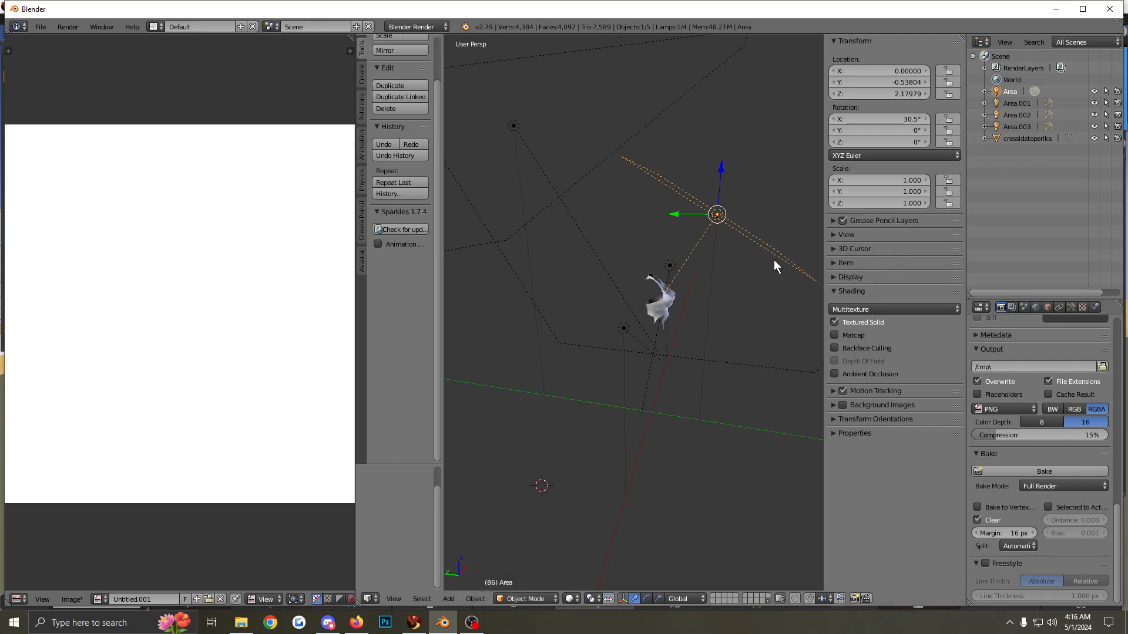
right_click(668, 303)
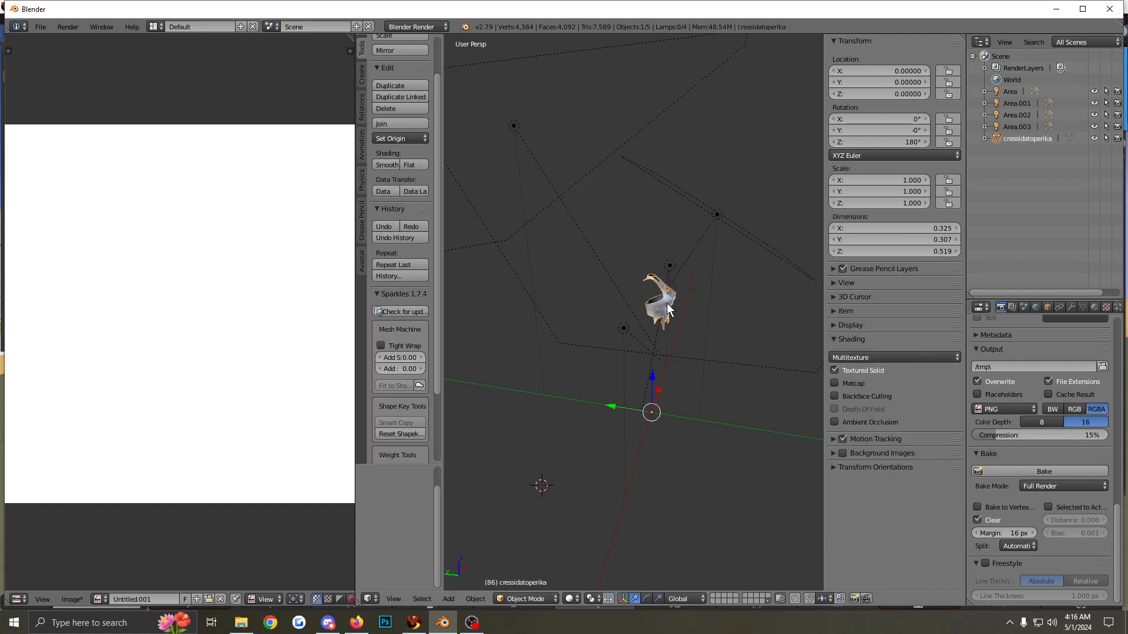
left_click(529, 599)
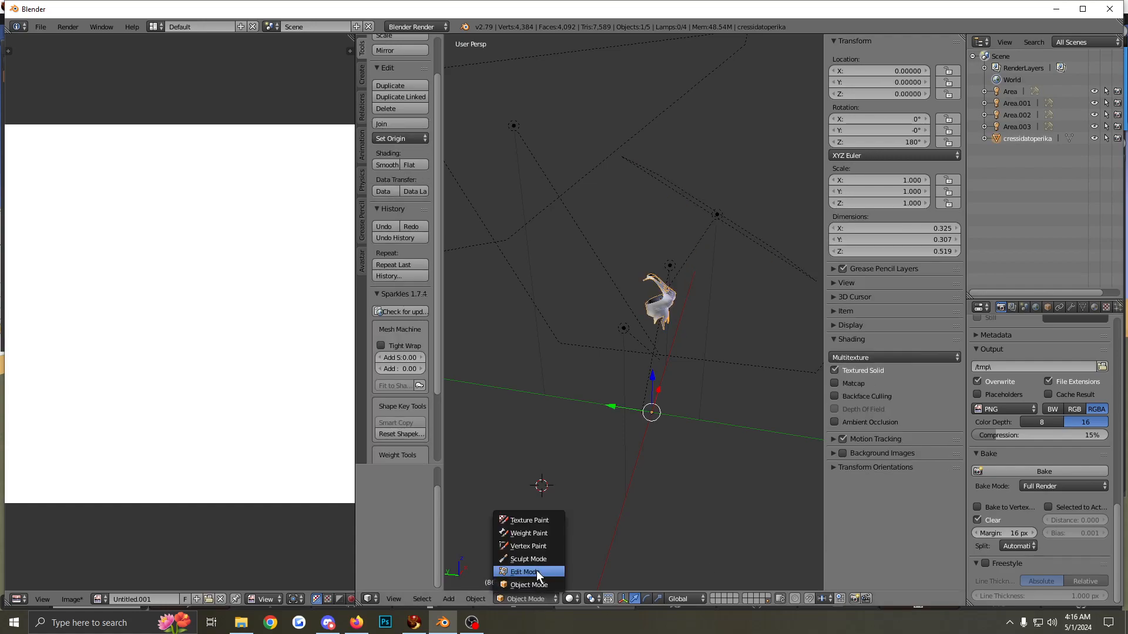
left_click(532, 572)
scroll(224, 363, "down", 1)
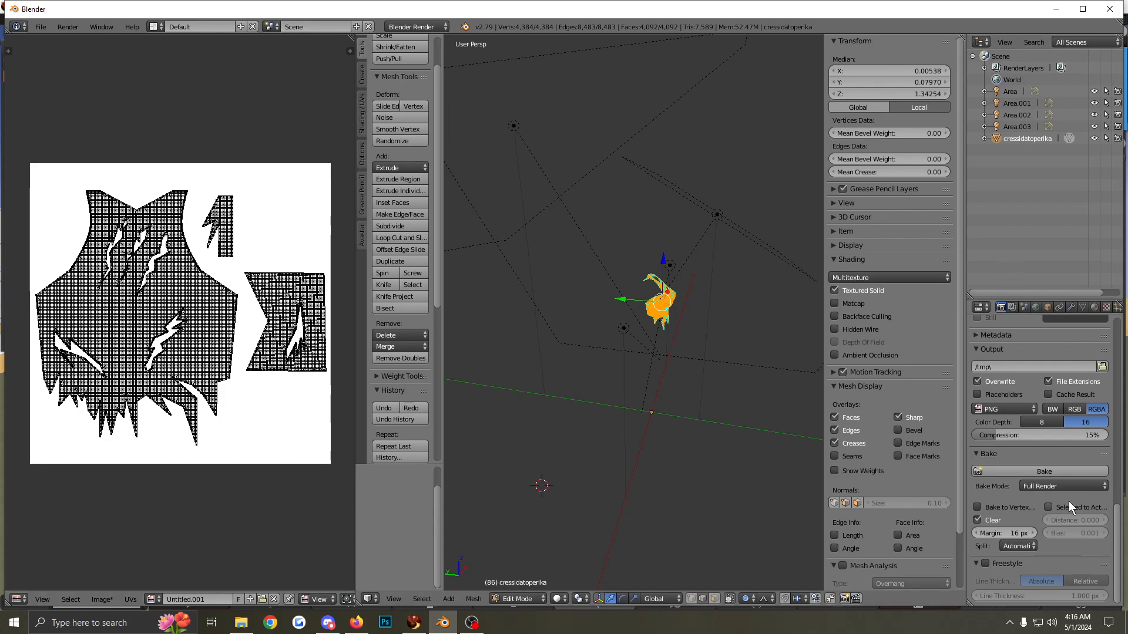
Start a Full Render texture bake of the top and return it to Object Mode
left_click(1027, 470)
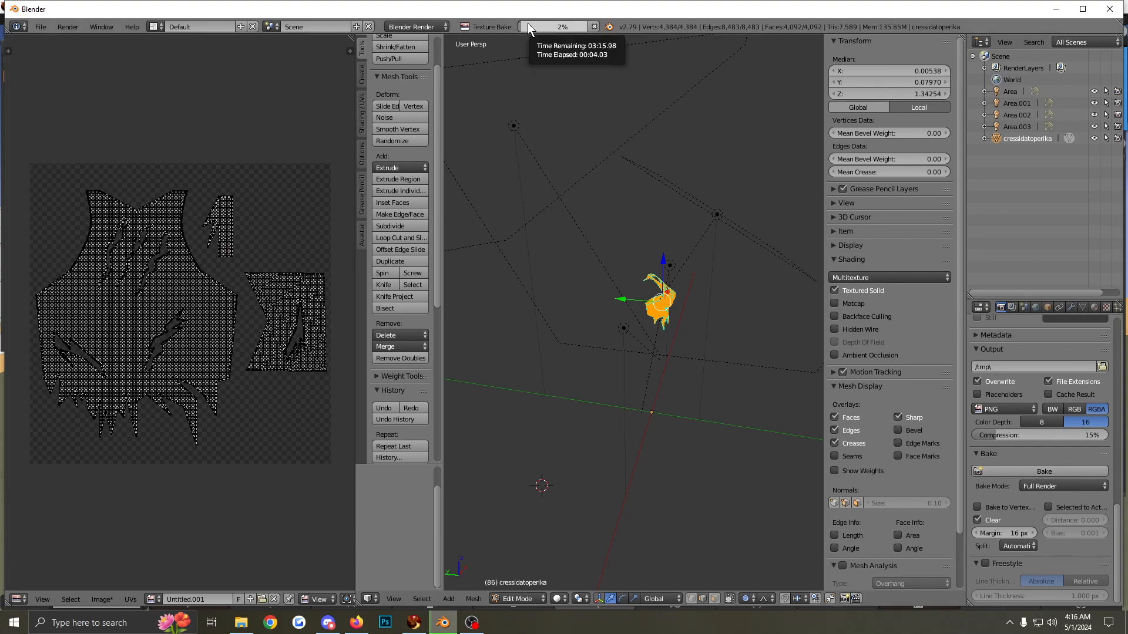
left_click(520, 599)
left_click(519, 581)
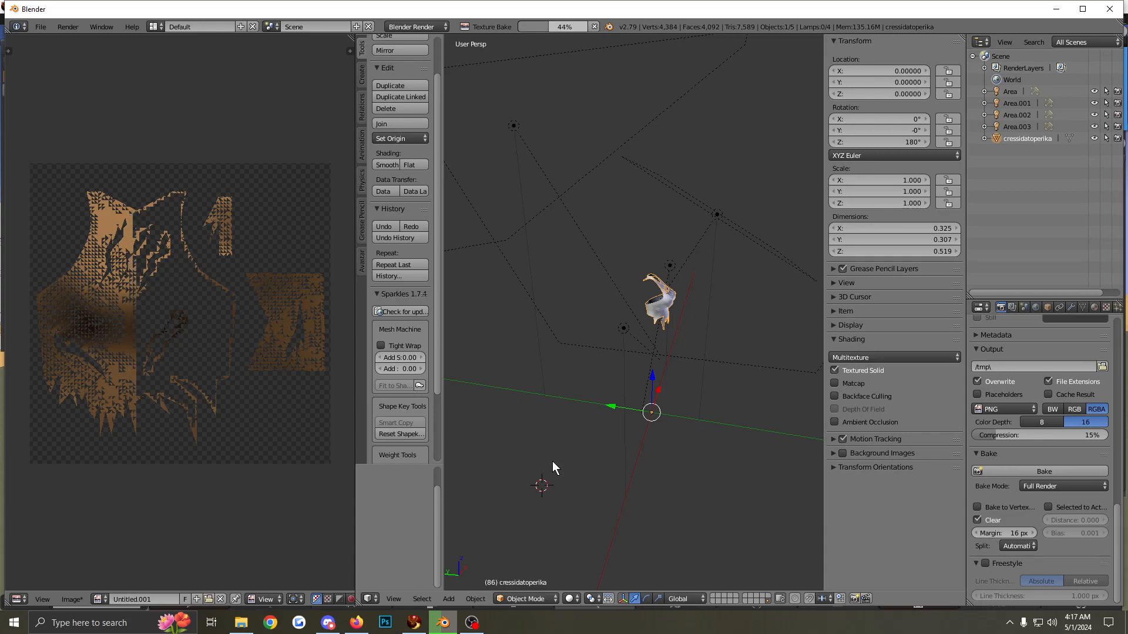
Check the top's Avastar mesh info, widening the tool shelf so the figures are readable
mouse_move(643, 398)
middle_mouse_down()
mouse_move(704, 360)
mouse_move(637, 373)
mouse_move(594, 357)
mouse_move(658, 338)
mouse_move(680, 389)
mouse_move(638, 395)
mouse_move(579, 353)
mouse_move(677, 368)
mouse_move(662, 377)
mouse_move(714, 367)
mouse_move(573, 393)
mouse_move(656, 406)
middle_mouse_up()
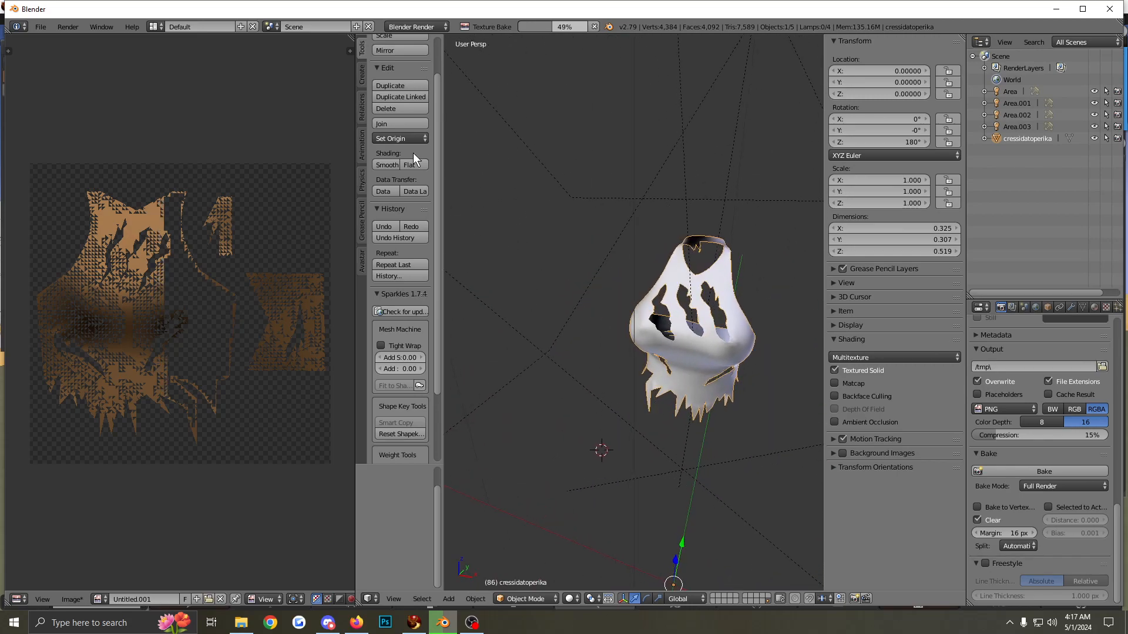
left_click(363, 259)
scroll(400, 355, "down", 8)
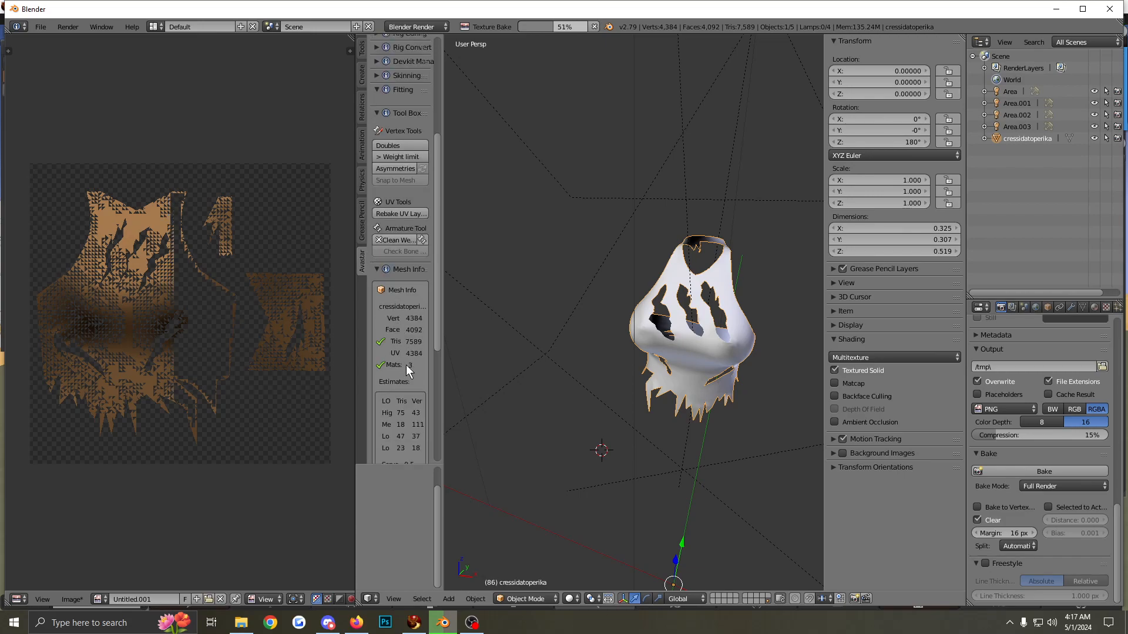
left_click_drag(442, 432, 467, 429)
middle_click_drag(625, 369, 694, 344)
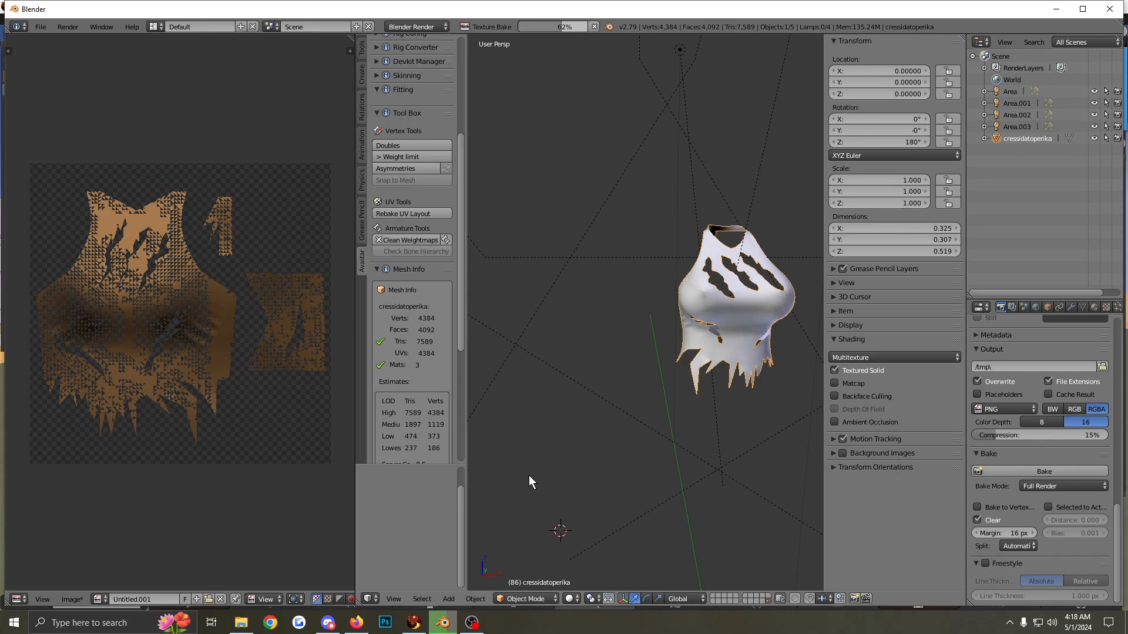
Examine the in-progress bake around the lower tear and fabric folds, comparing it with the top in the 3D view
scroll(176, 352, "up", 5)
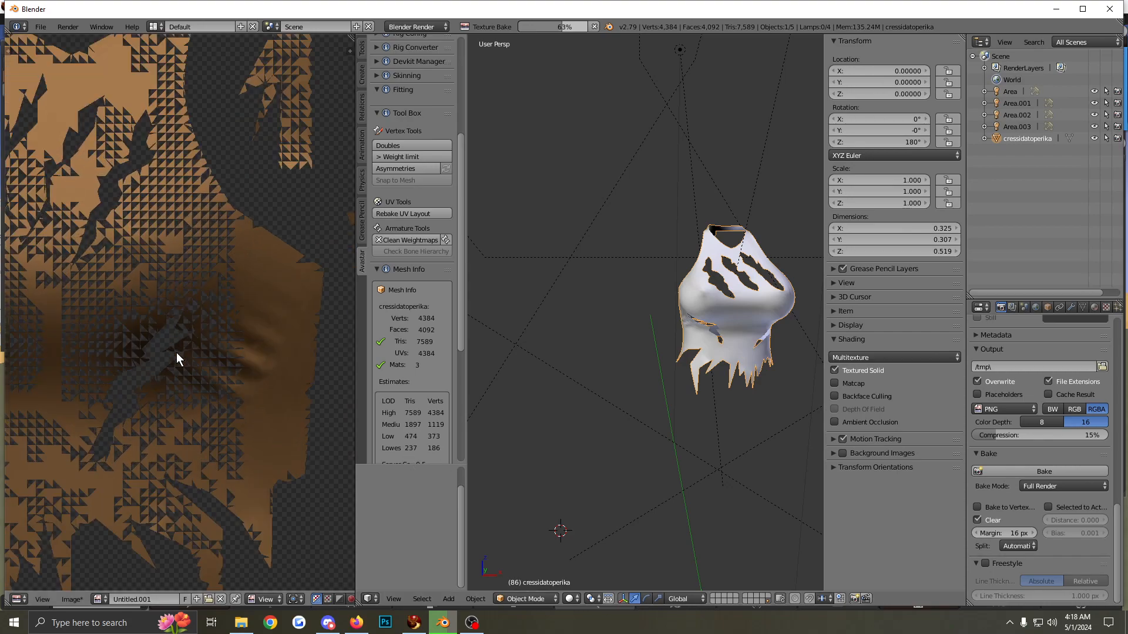
scroll(176, 359, "up", 2)
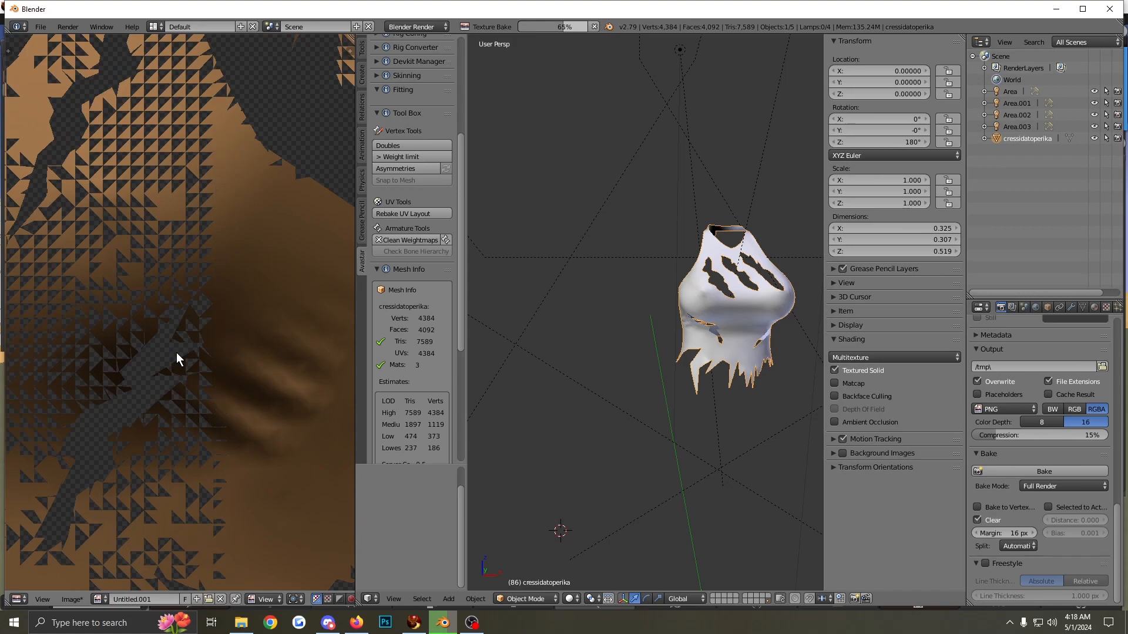
middle_click_drag(738, 335, 664, 331)
scroll(651, 315, "up", 3)
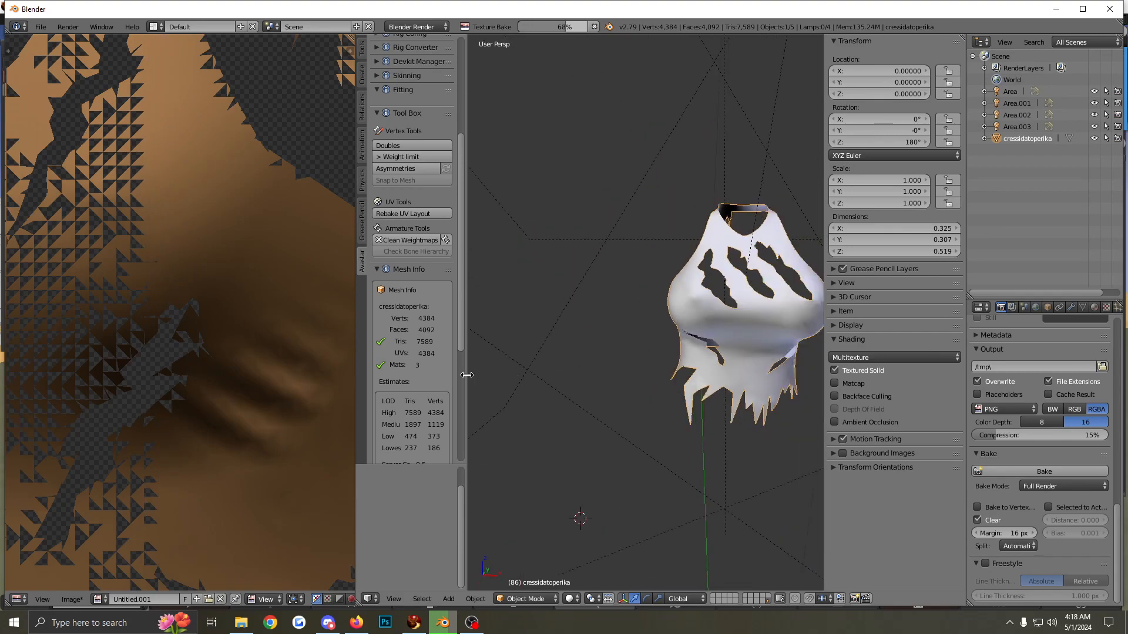
scroll(411, 379, "down", 1)
middle_click_drag(206, 380, 274, 380)
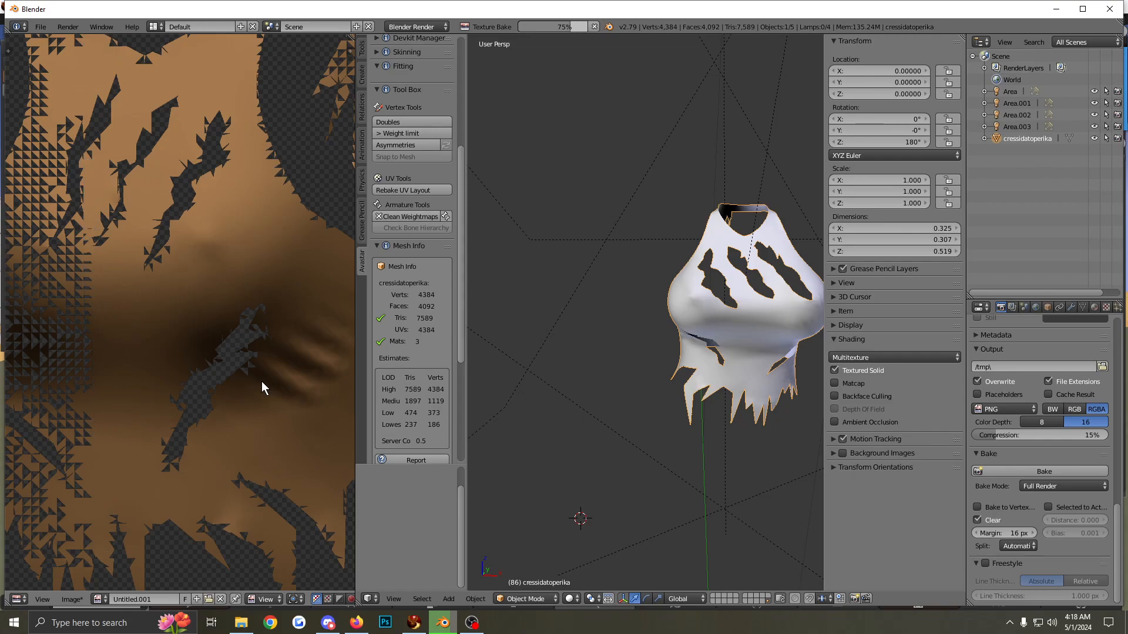
middle_click_drag(120, 415, 183, 408)
scroll(183, 408, "down", 4)
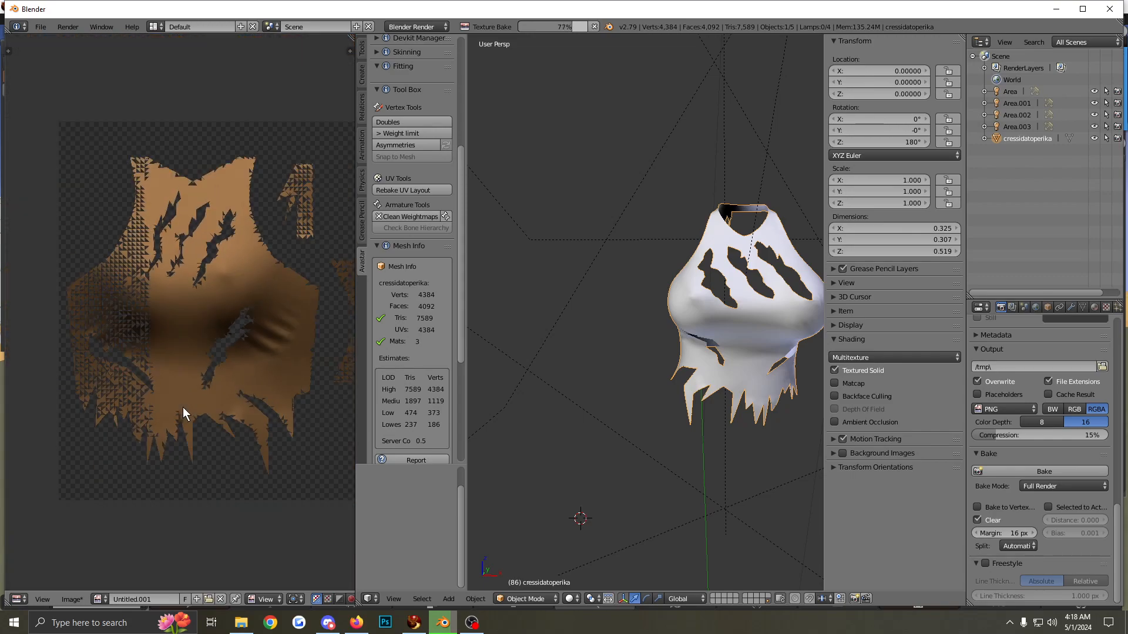
scroll(182, 407, "down", 2)
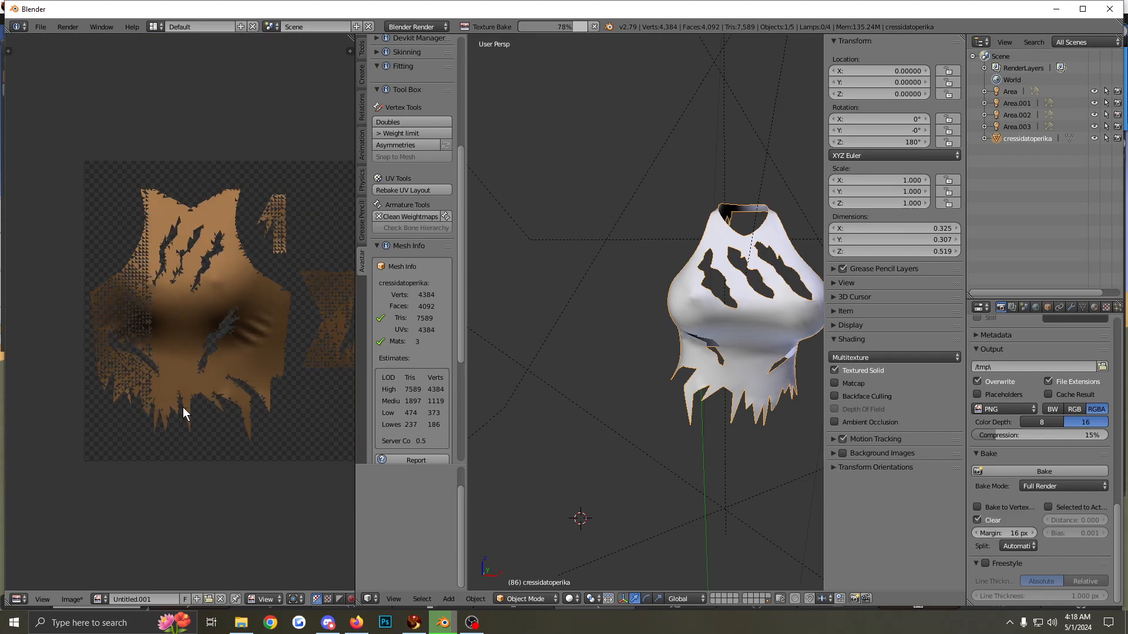
Examine the nearly finished bake across the side pieces and the shading around the chest tears
scroll(182, 407, "up", 1)
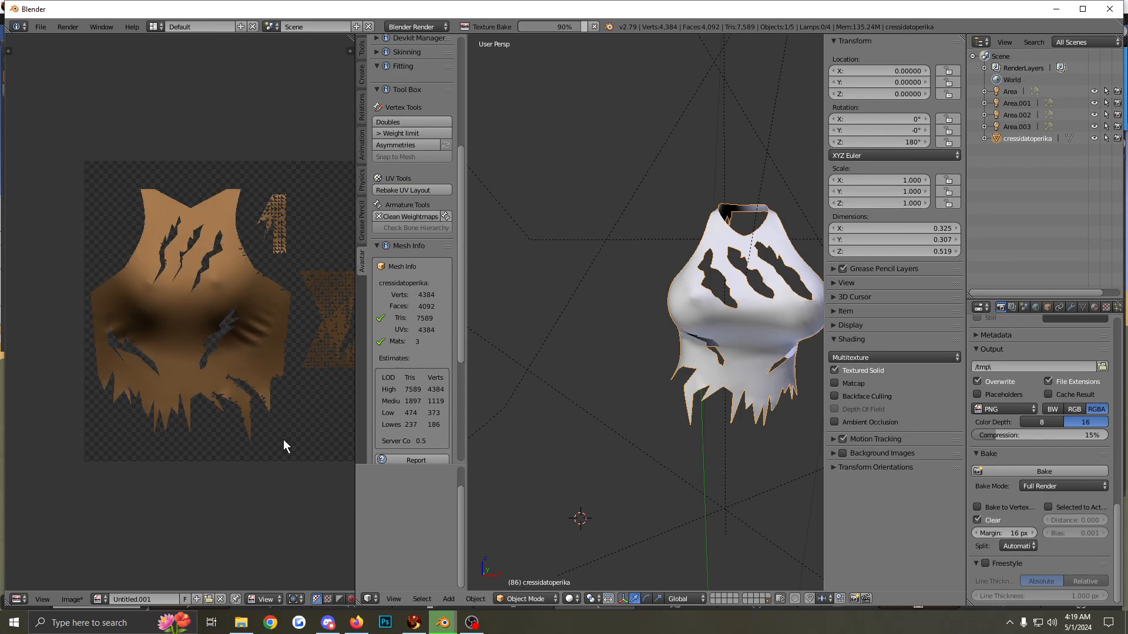
scroll(249, 356, "up", 2)
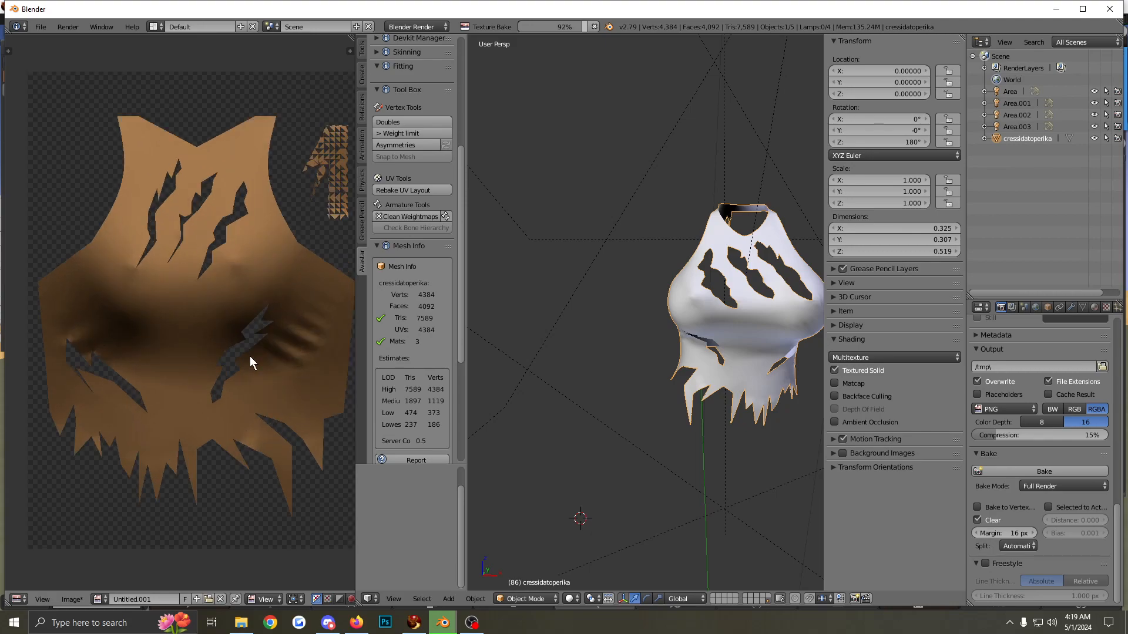
scroll(249, 356, "down", 1)
middle_click_drag(249, 356, 100, 372)
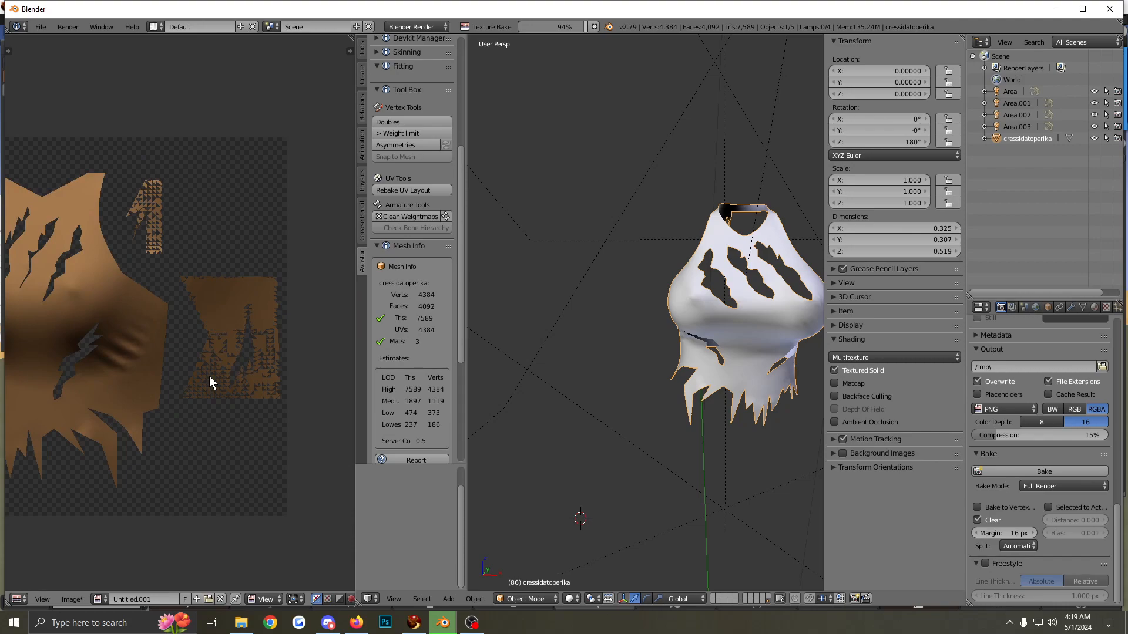
scroll(209, 376, "up", 5)
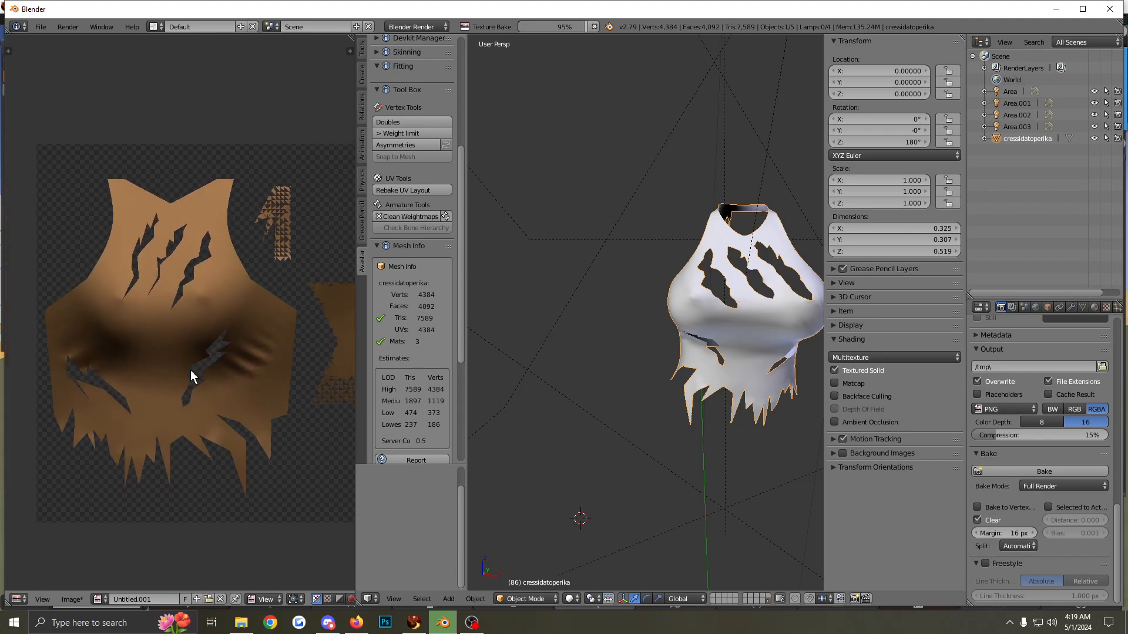
scroll(175, 362, "up", 5)
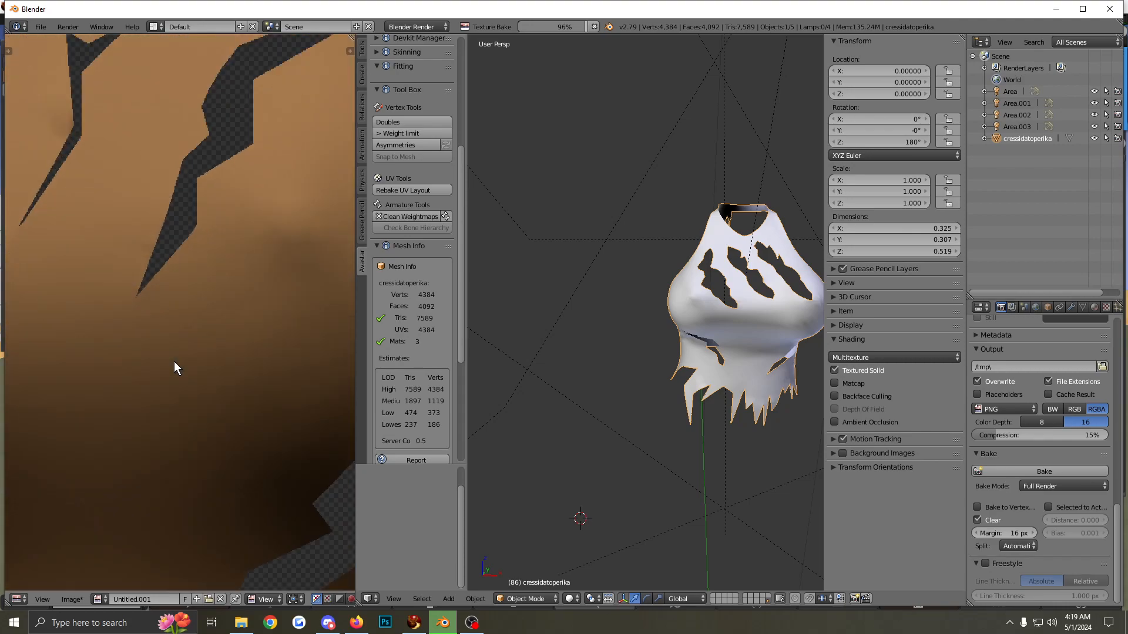
scroll(174, 361, "down", 3)
middle_click_drag(174, 361, 232, 448)
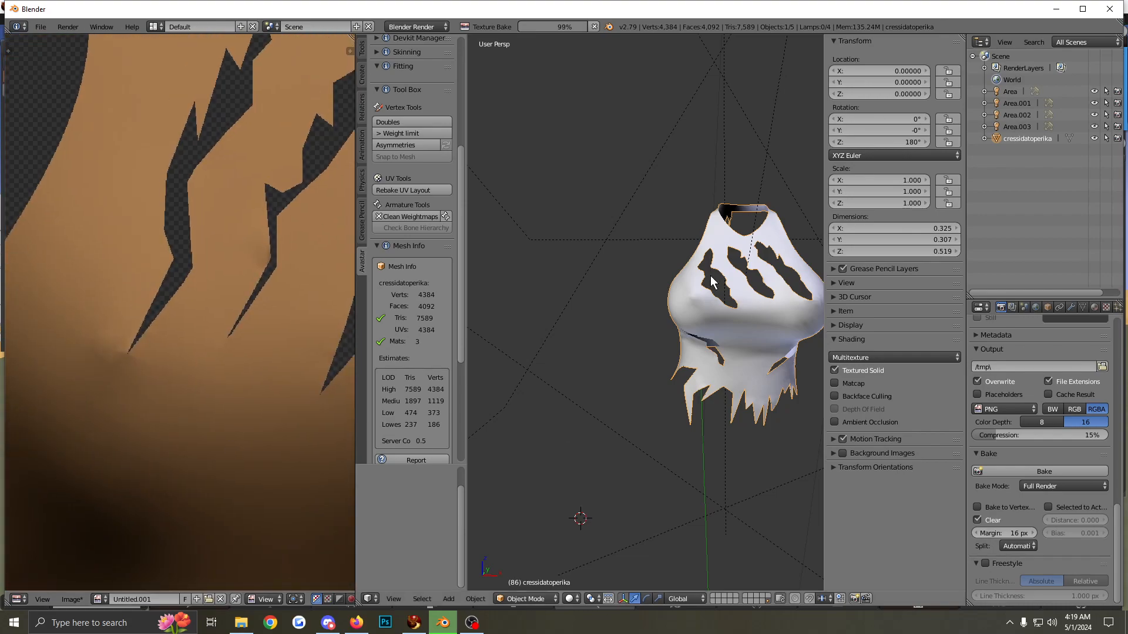
Review the baked image and the top's material slots mat0, mat1 and mat2
left_click(1094, 307)
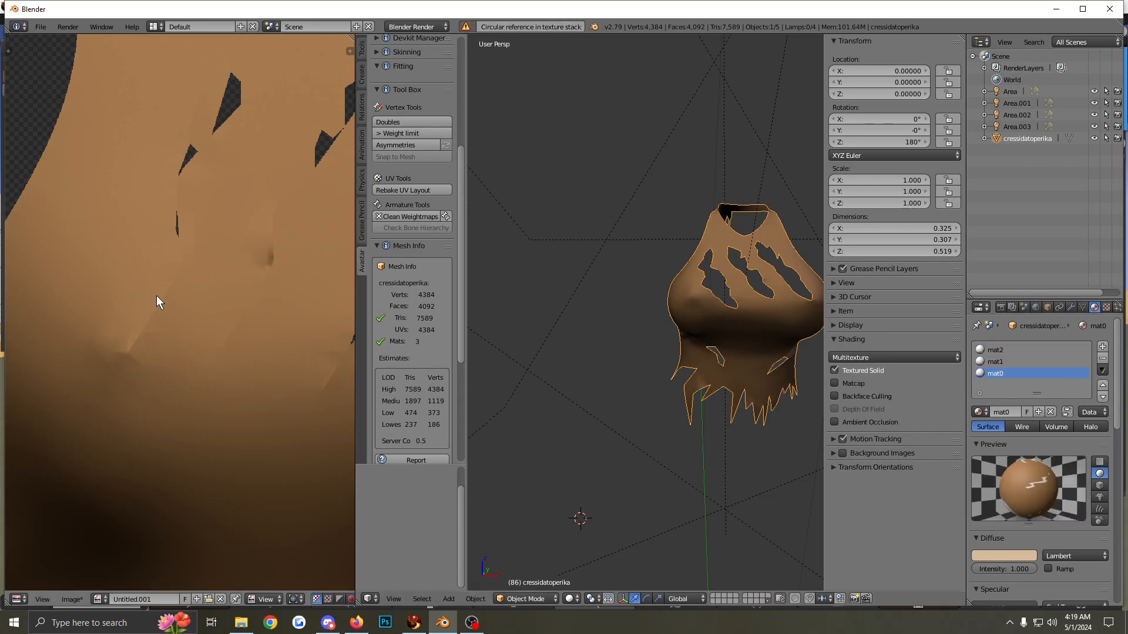
scroll(156, 295, "down", 6)
scroll(155, 301, "up", 1)
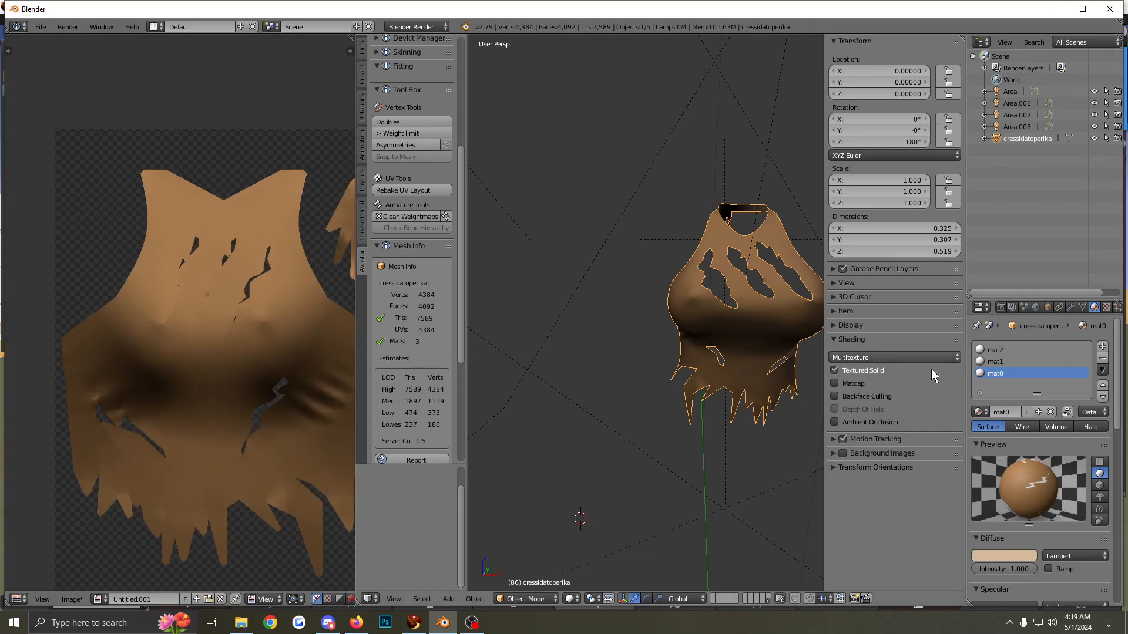
left_click(995, 361)
left_click(995, 350)
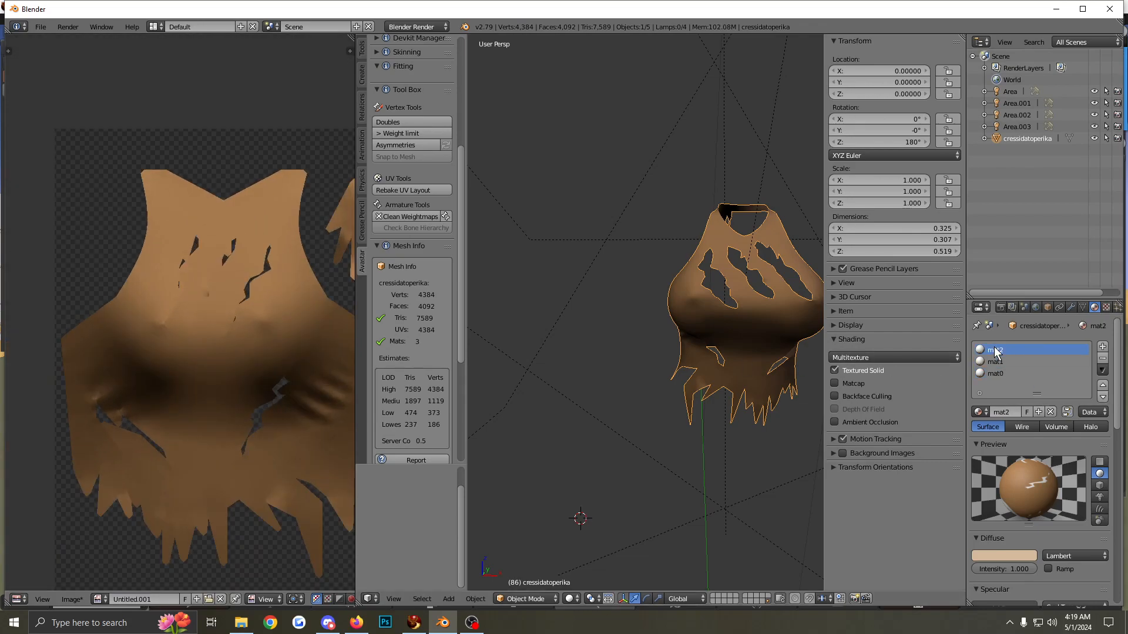
Enlarge the image editor area at the 3D view's expense and inspect the entire baked texture
scroll(272, 397, "up", 1)
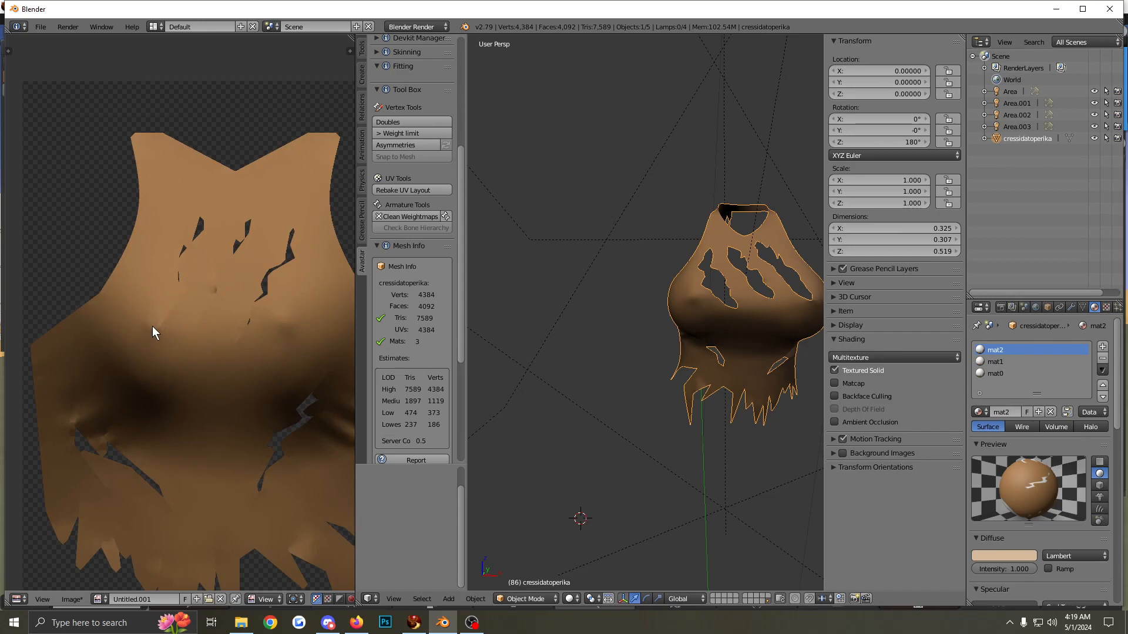
scroll(153, 326, "down", 1)
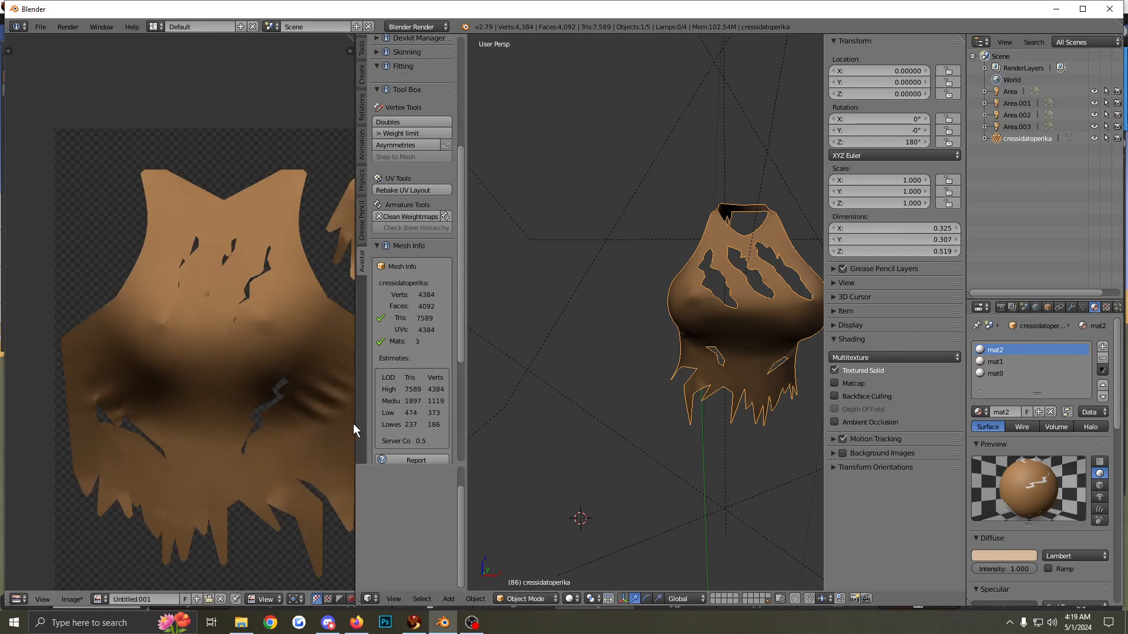
left_click_drag(354, 424, 671, 423)
middle_click_drag(463, 419, 335, 373)
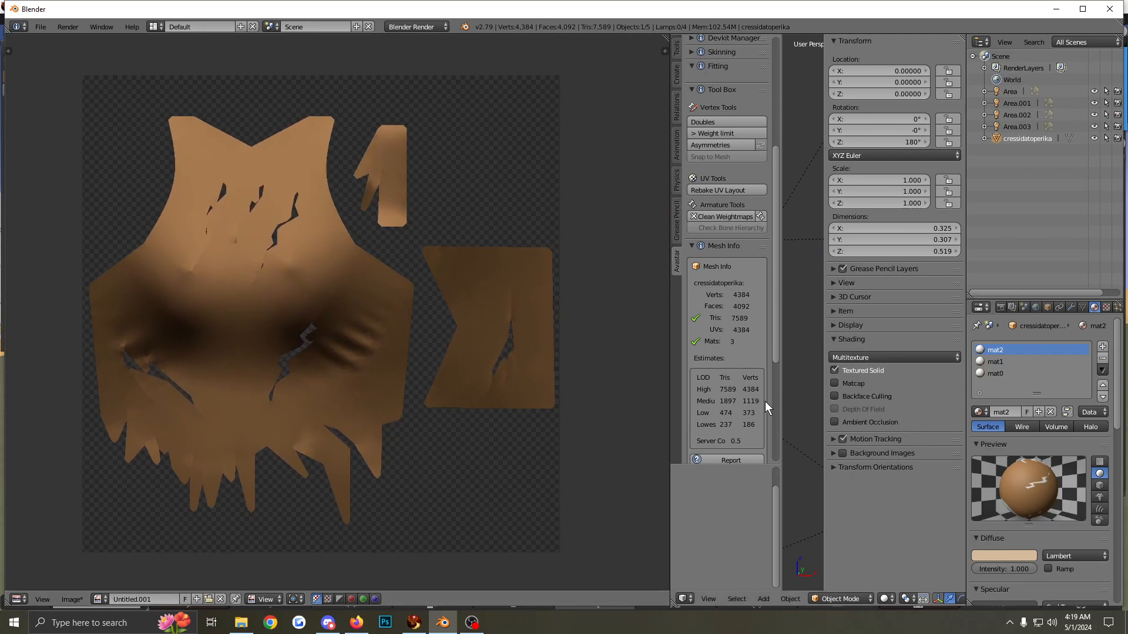
left_click_drag(671, 403, 478, 387)
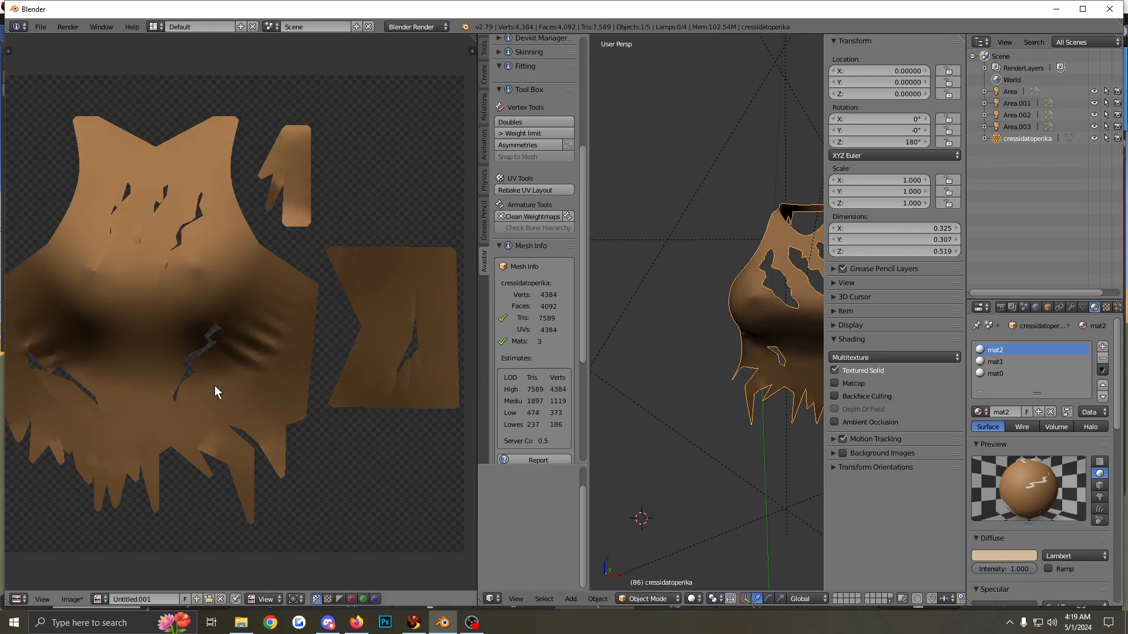
scroll(104, 373, "up", 1)
middle_click_drag(77, 281, 177, 288)
scroll(220, 258, "down", 1)
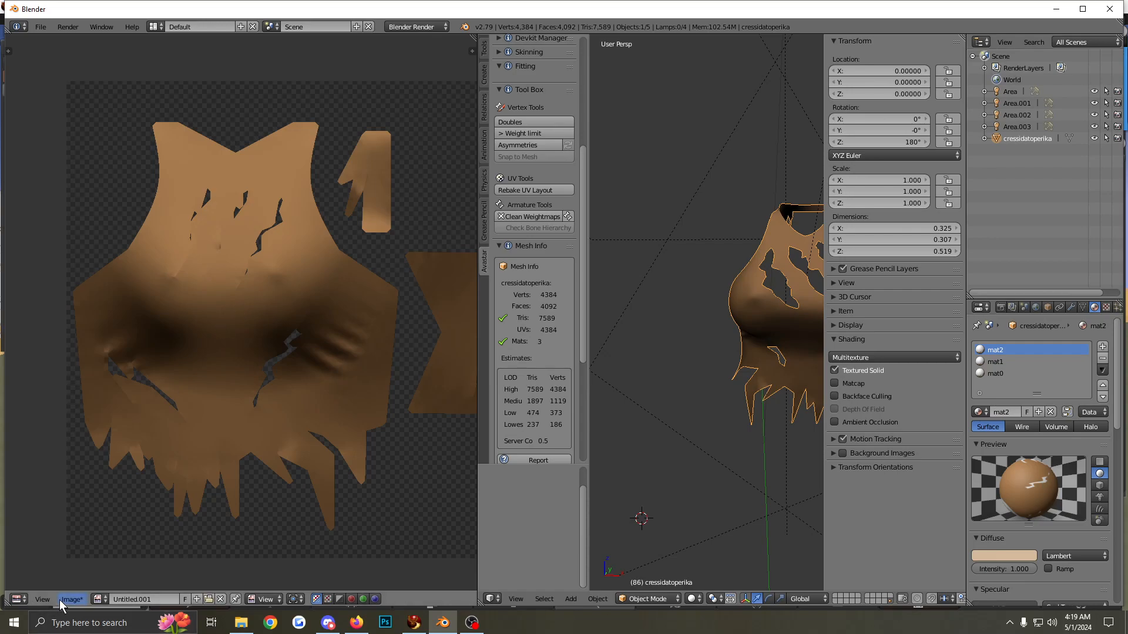
Save the baked image as a PNG named cressidatopshadowmap in the My MarvStuff folder
scroll(293, 320, "down", 1)
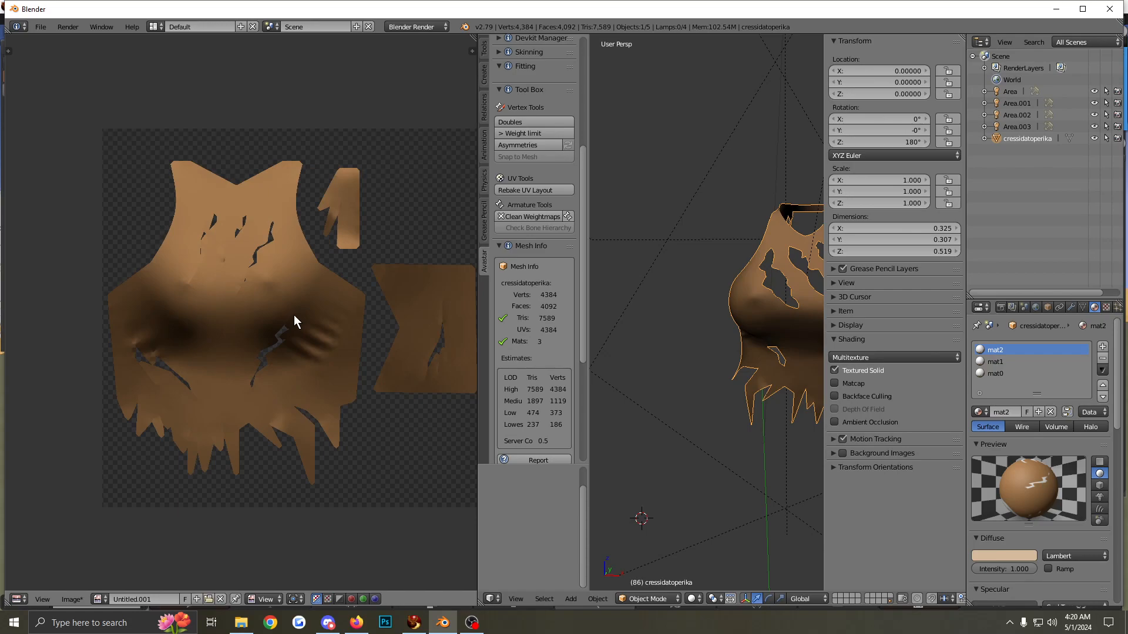
left_click(75, 599)
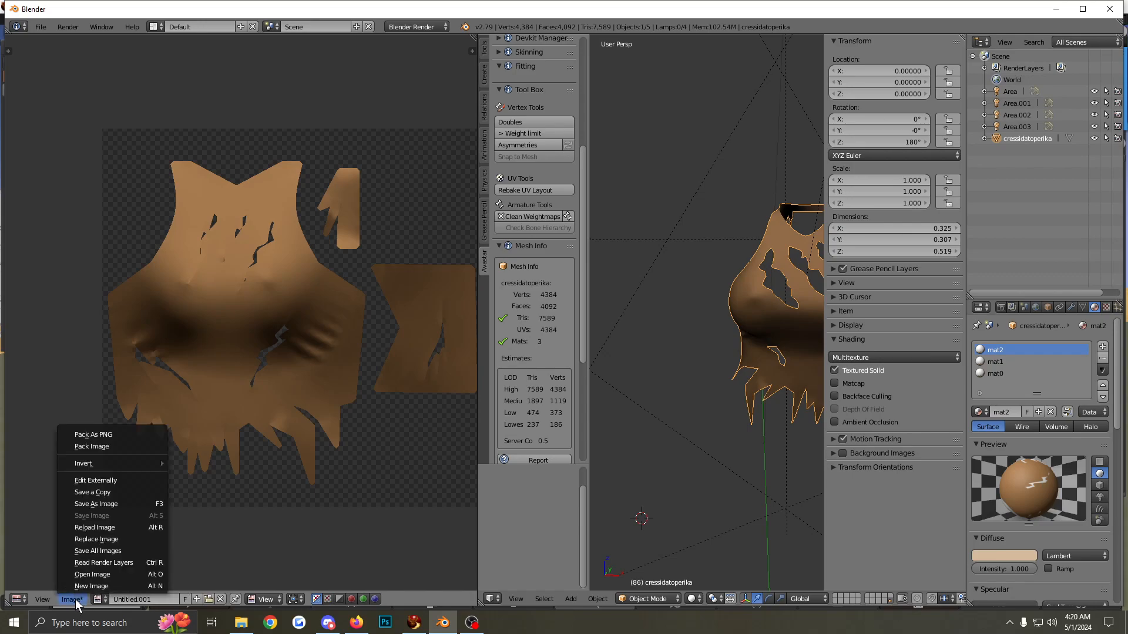
left_click(88, 504)
left_click(219, 70)
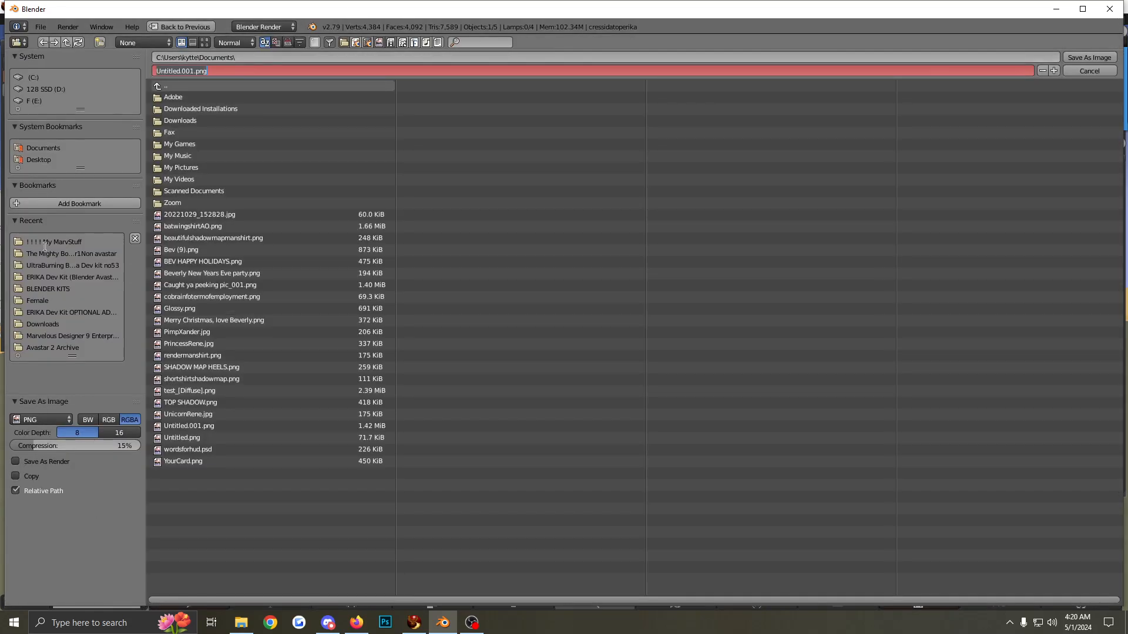
left_click(65, 240)
left_click(65, 240)
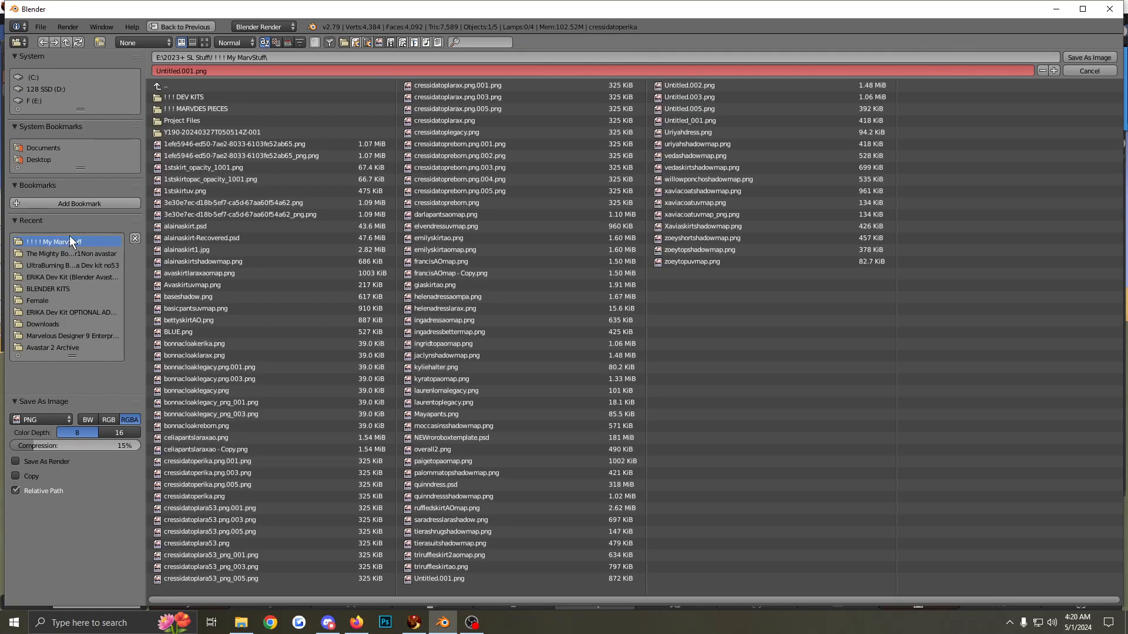
left_click(239, 71)
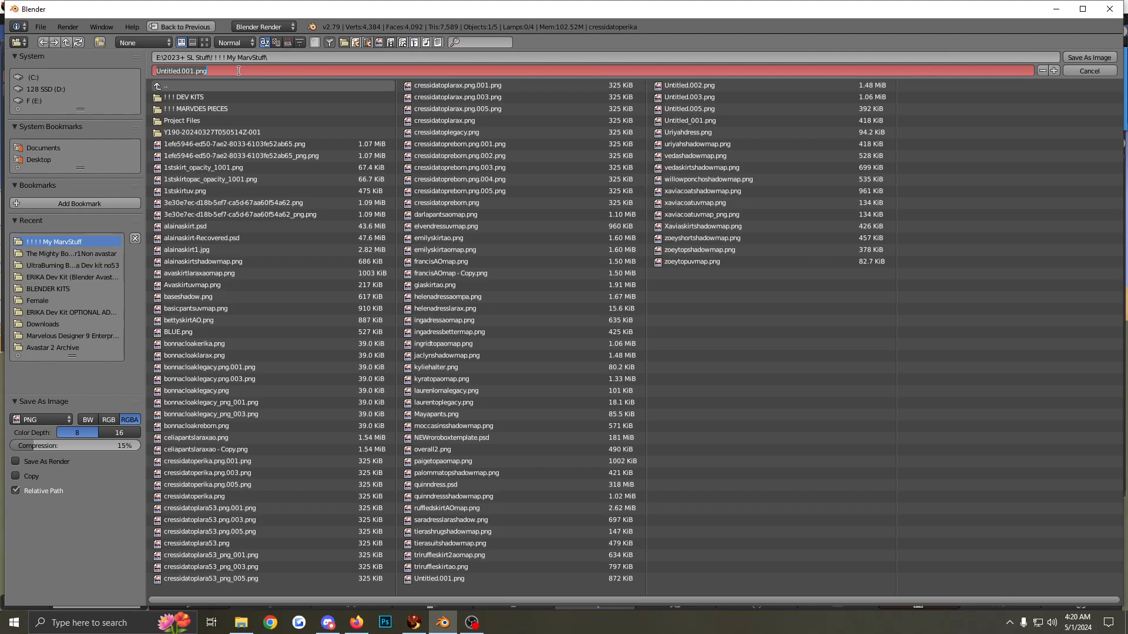
type("cressidatopshadowmap")
left_click(1076, 59)
left_click(1080, 58)
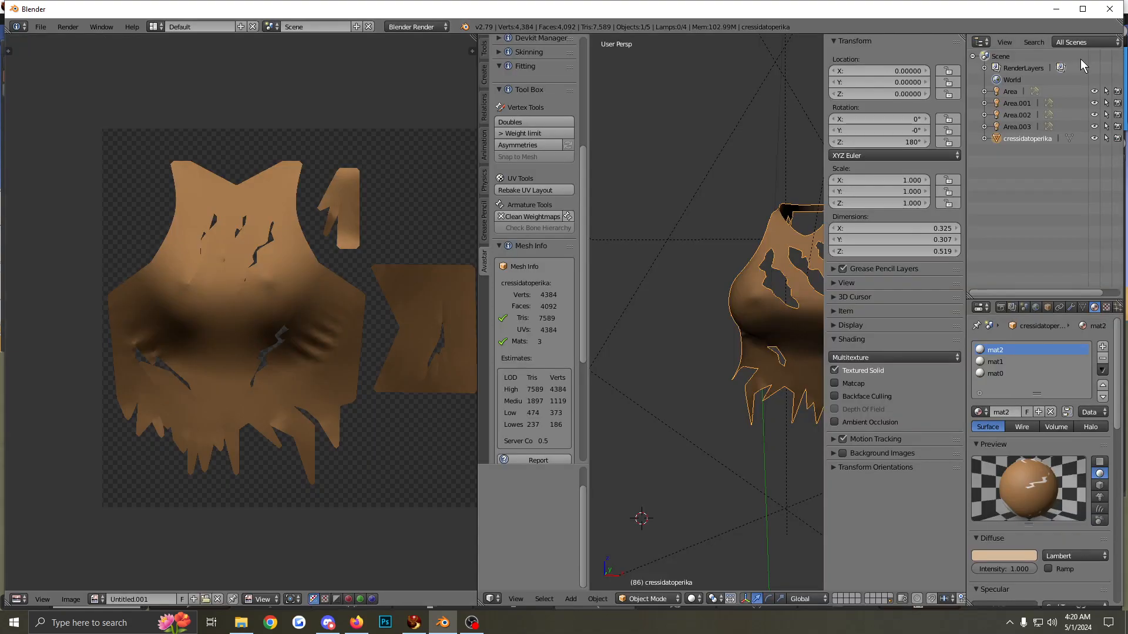
scroll(565, 402, "down", 3)
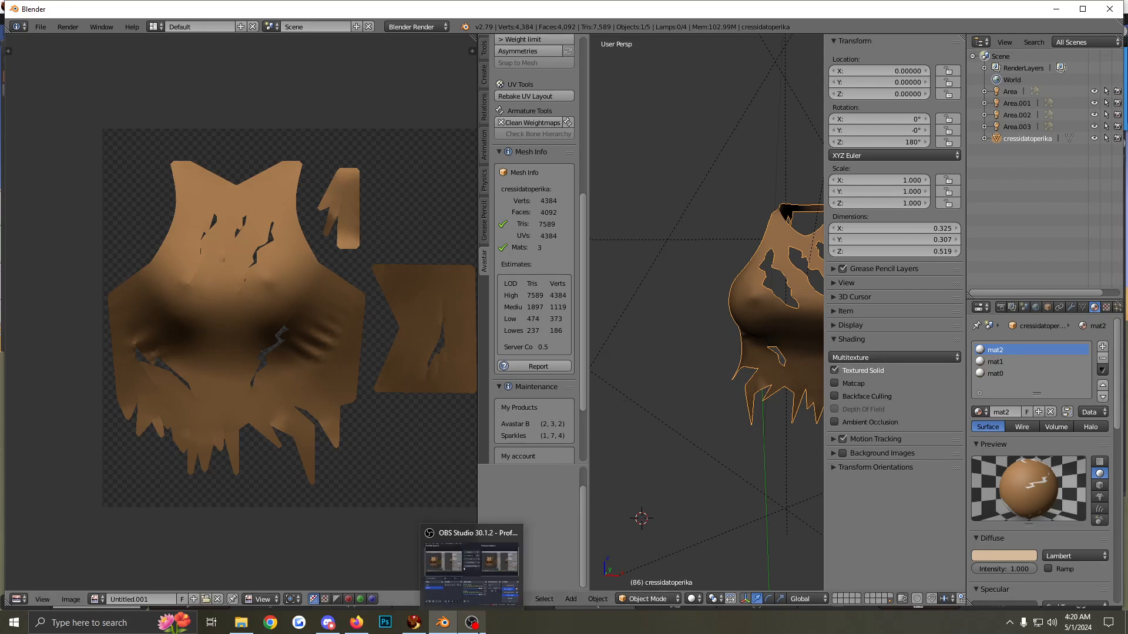
left_click(474, 624)
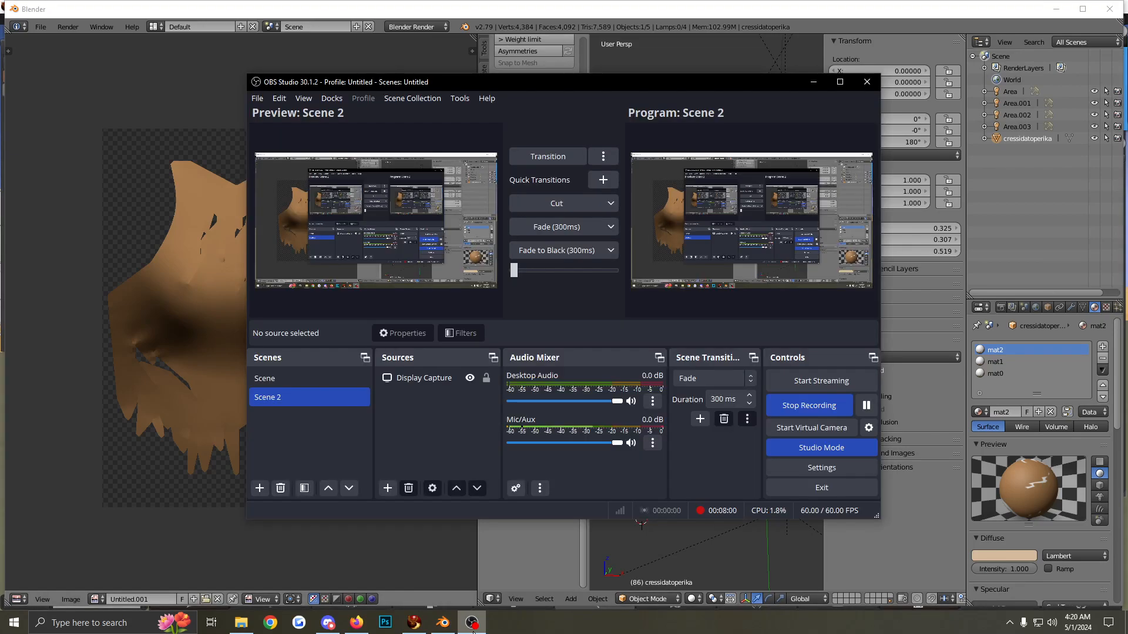
left_click(54, 351)
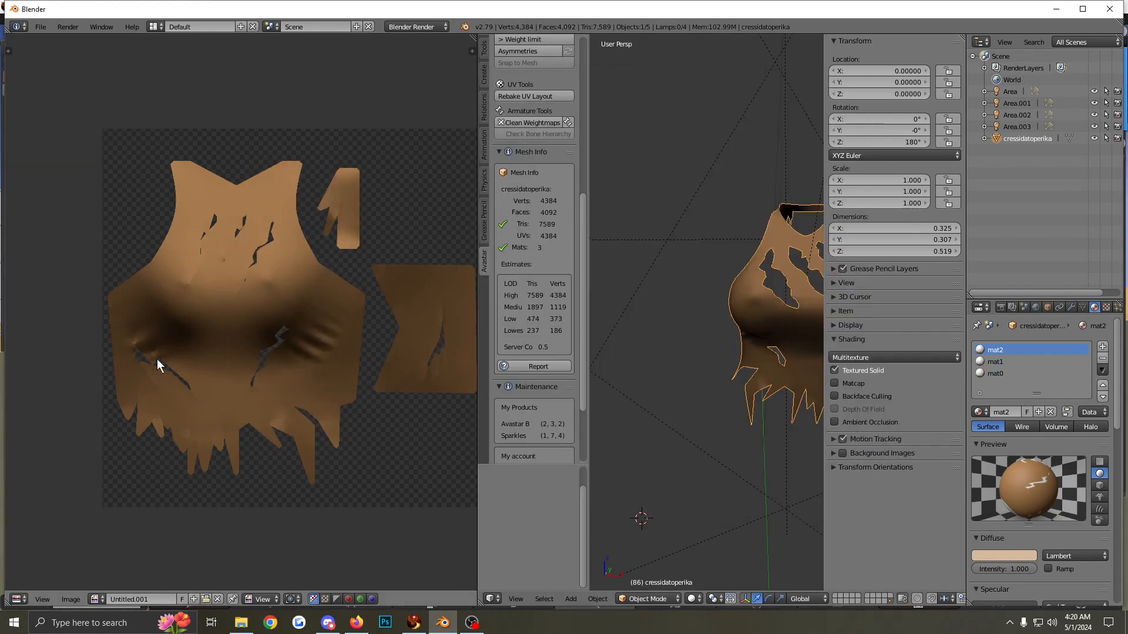
Enlarge the 3D view at the image editor's expense and show the top together with its surrounding area lamps
middle_click_drag(680, 386, 660, 386)
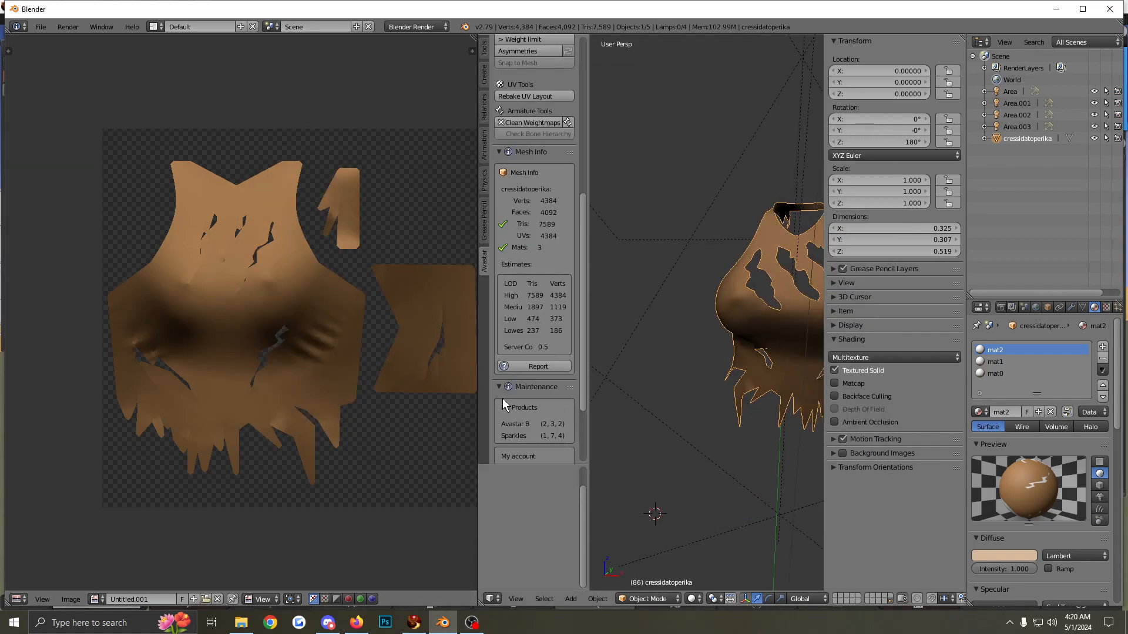
left_click_drag(475, 397, 92, 396)
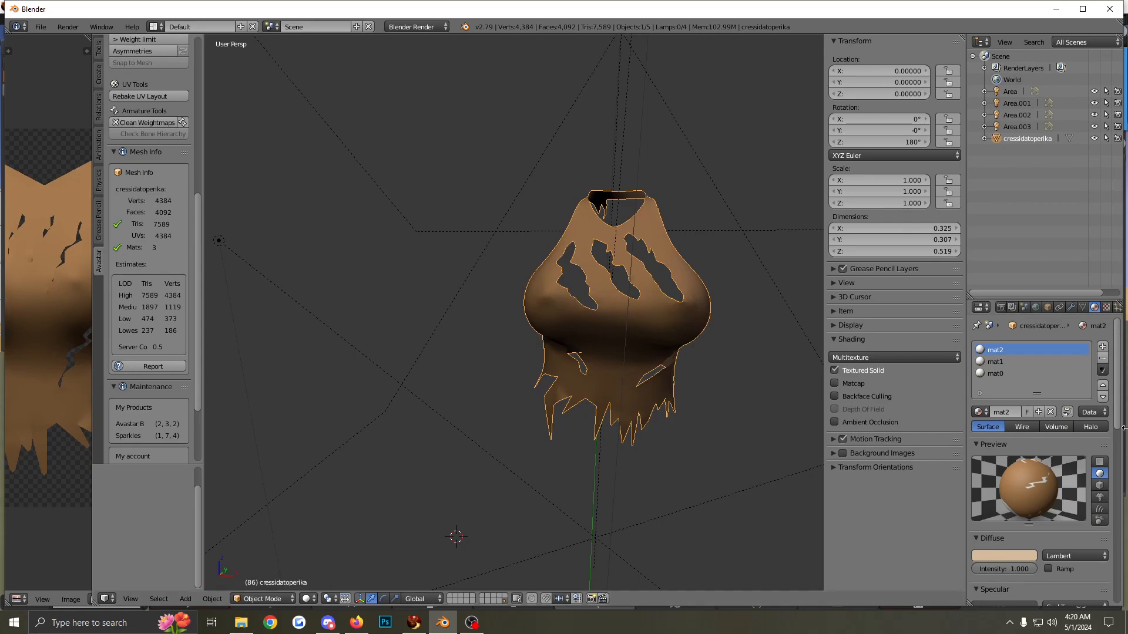
scroll(1044, 428, "down", 2)
scroll(1044, 428, "up", 2)
scroll(664, 276, "down", 5)
middle_click_drag(632, 319, 658, 289)
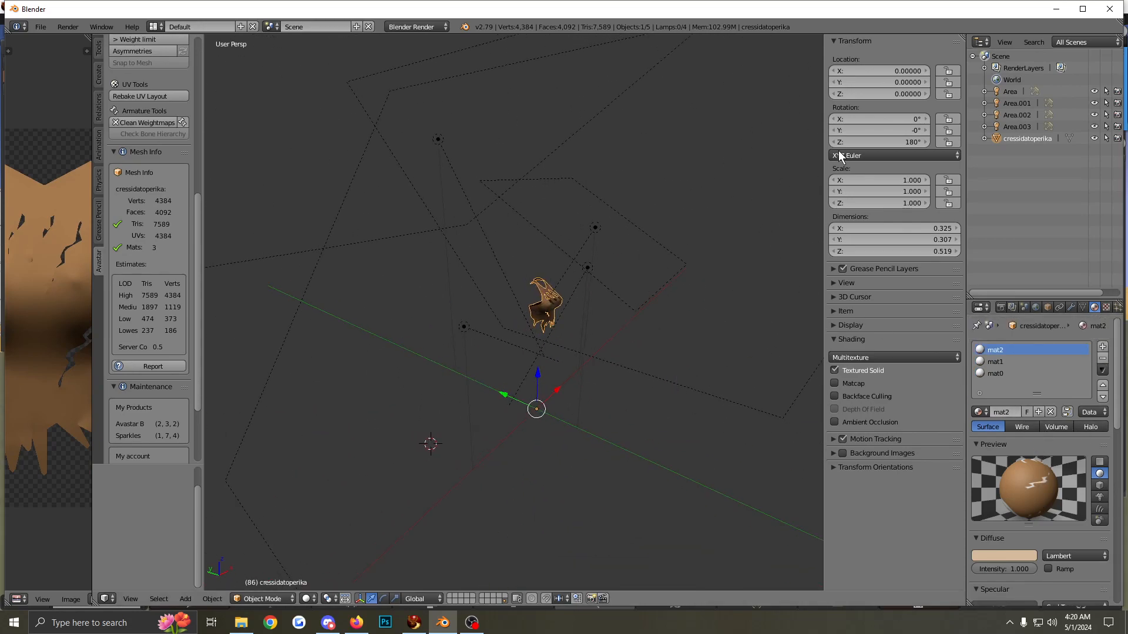
Select the lamps Area and Area.001 in turn and review their energy, distance, shadow, sampling and size settings
right_click(595, 227)
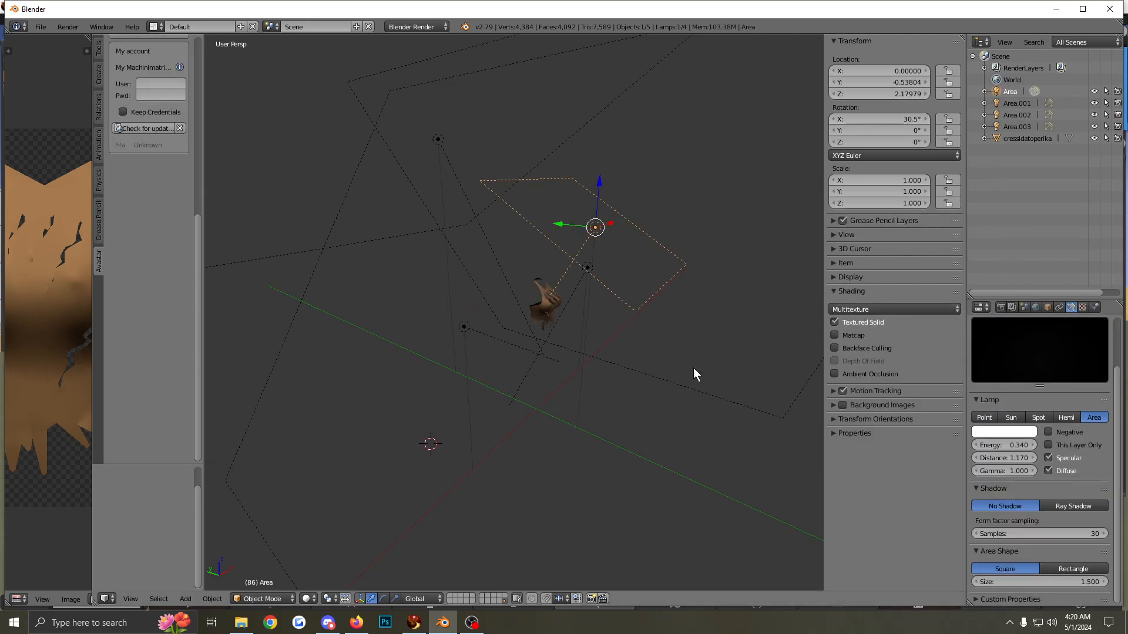
scroll(612, 357, "up", 4)
middle_click_drag(591, 339, 443, 332)
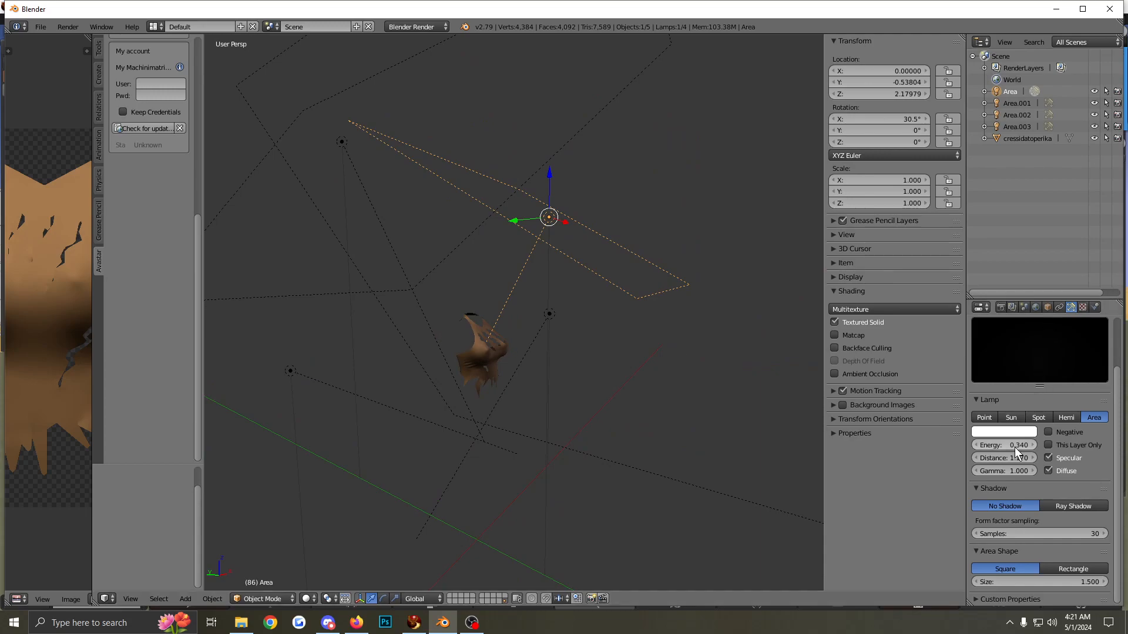
scroll(1084, 420, "up", 2)
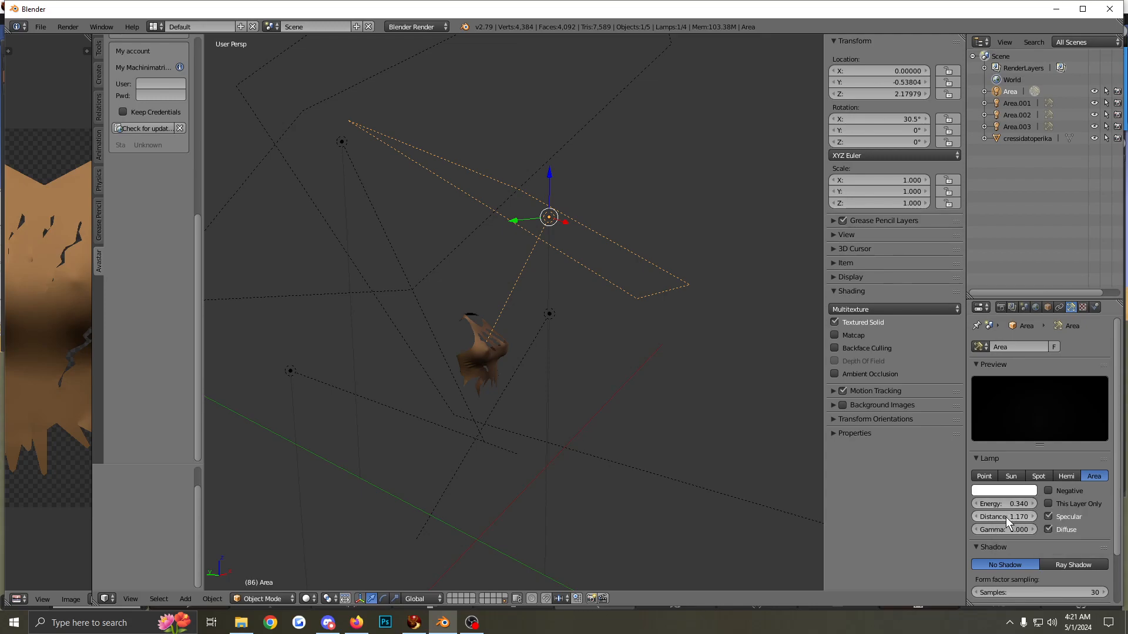
scroll(1087, 537, "down", 3)
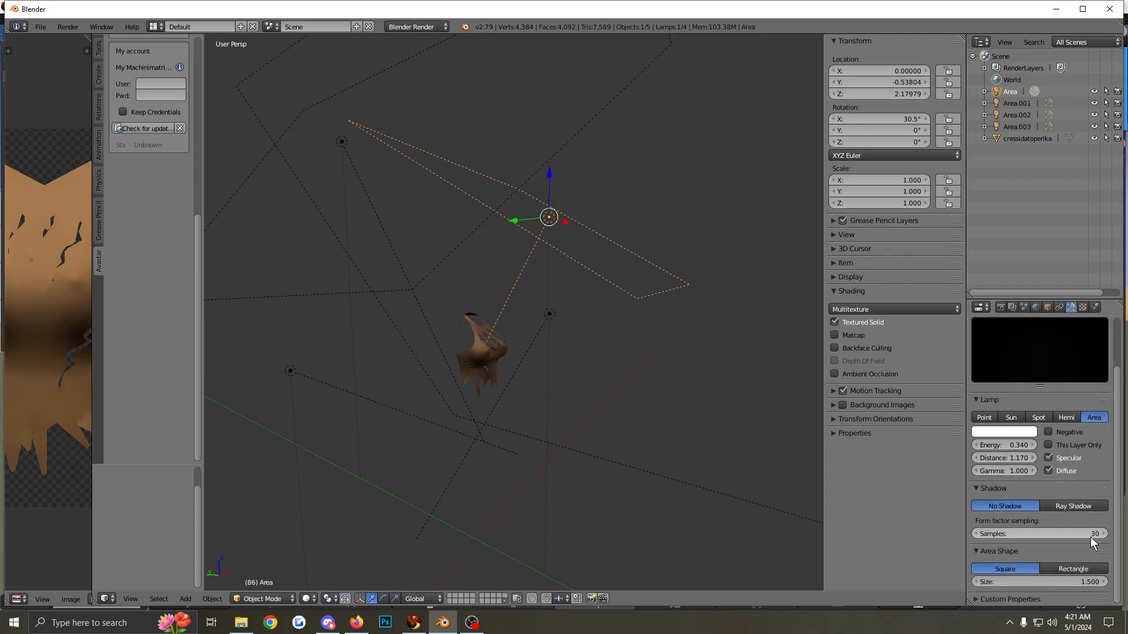
middle_click_drag(602, 436, 572, 421)
right_click(276, 118)
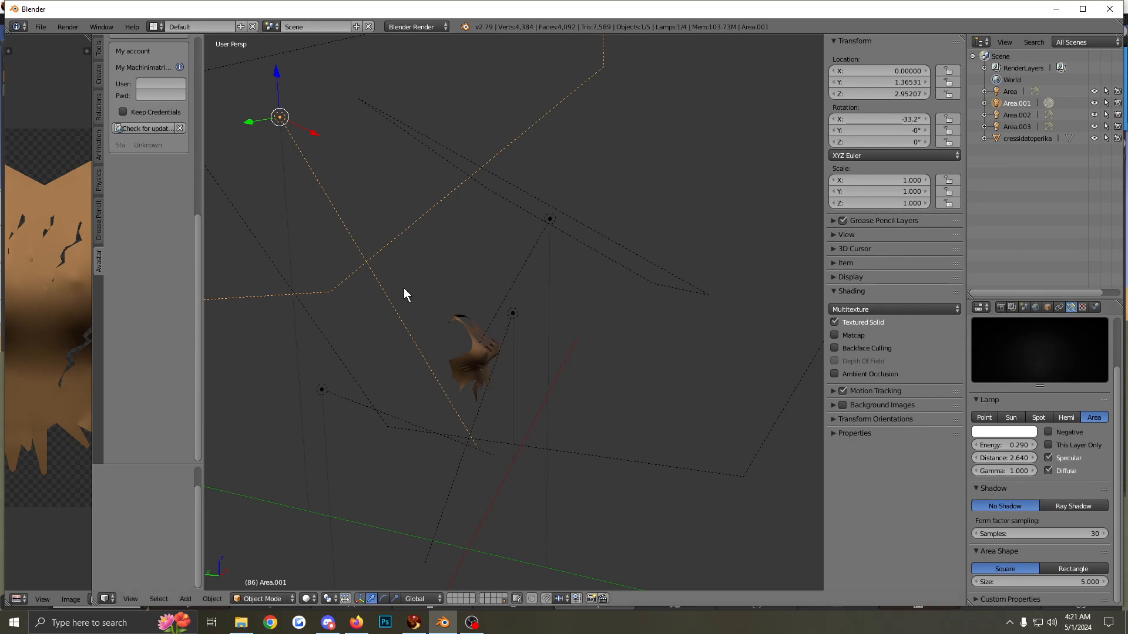
Select the side lamp Area.002 and examine its light settings and its placement relative to the top
right_click(521, 312)
middle_click_drag(629, 420, 559, 421)
scroll(560, 421, "down", 4)
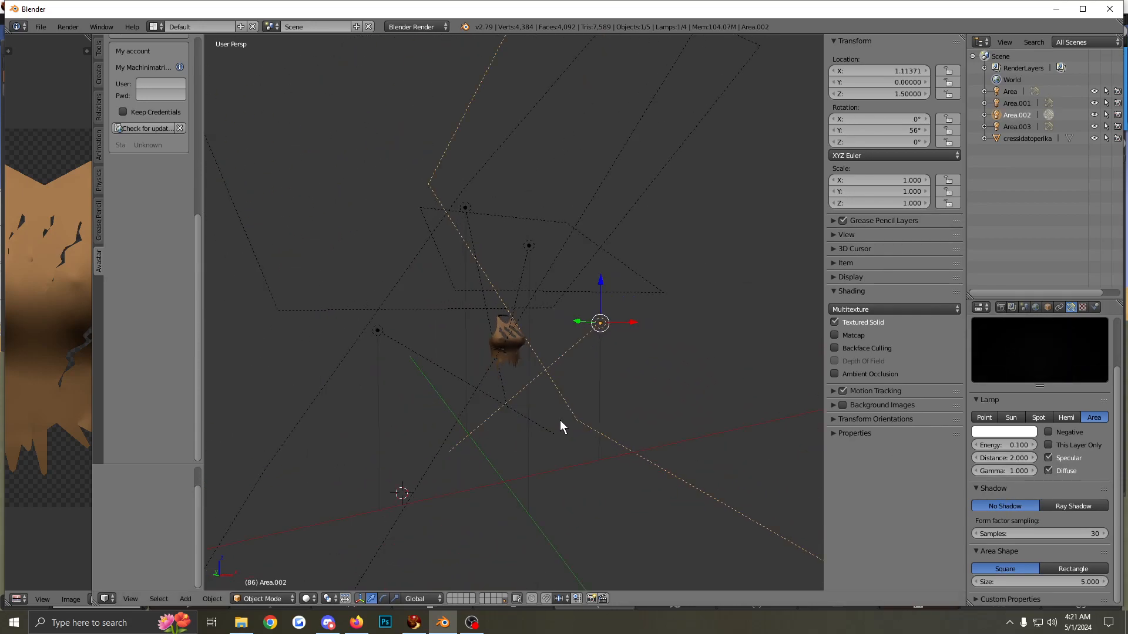
scroll(559, 421, "up", 1)
mouse_move(559, 421)
middle_mouse_down()
mouse_move(591, 421)
mouse_move(570, 422)
middle_mouse_up()
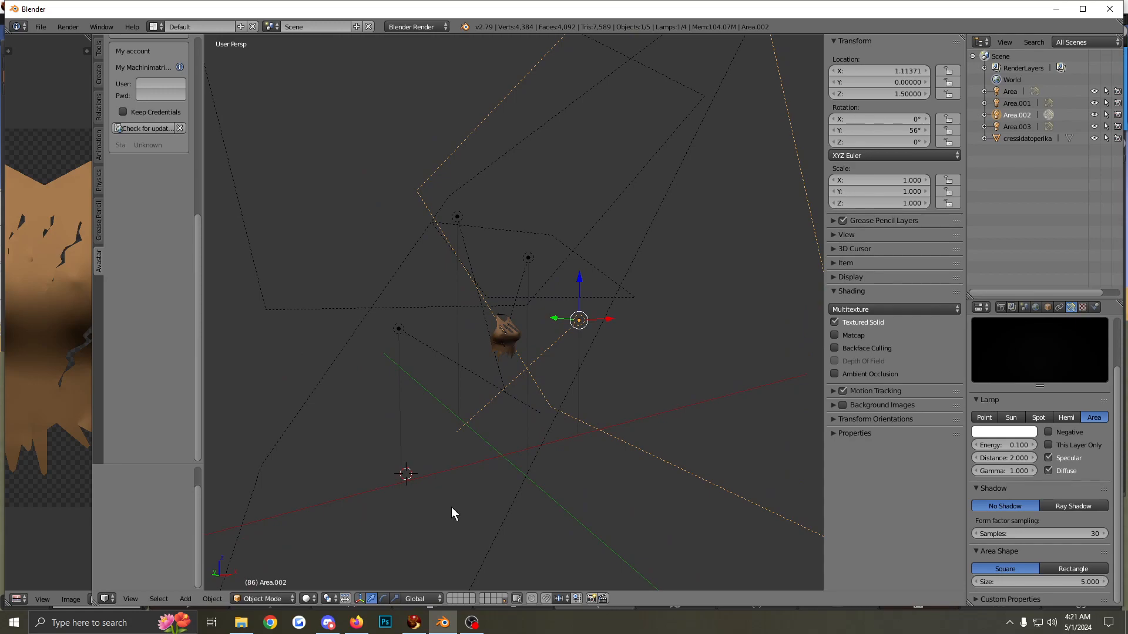
scroll(1028, 446, "up", 3)
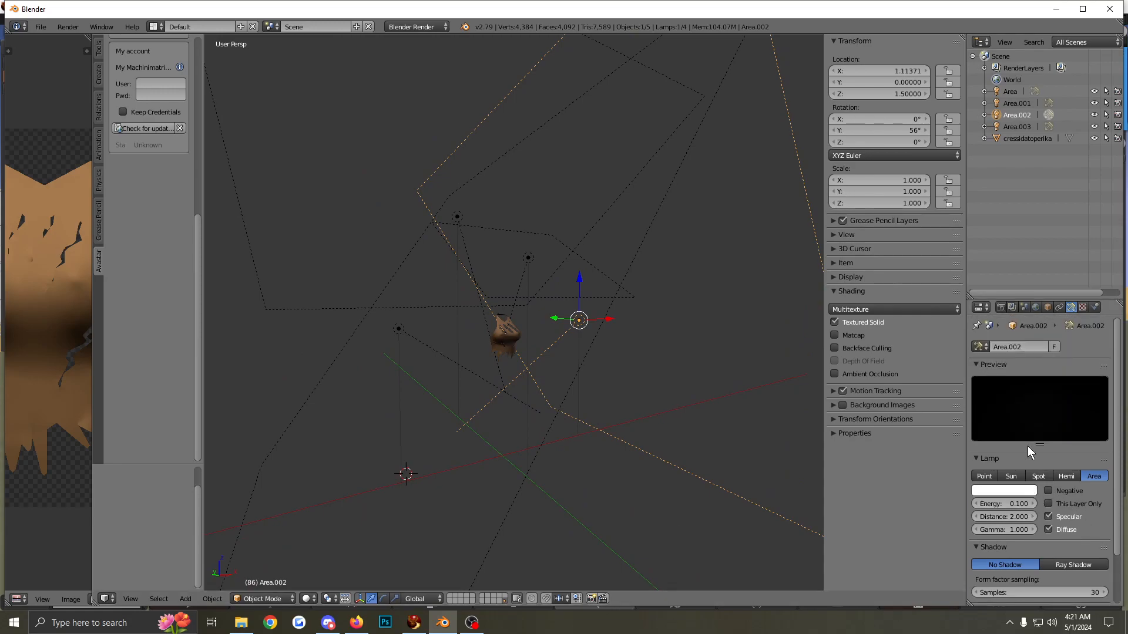
scroll(1028, 446, "down", 2)
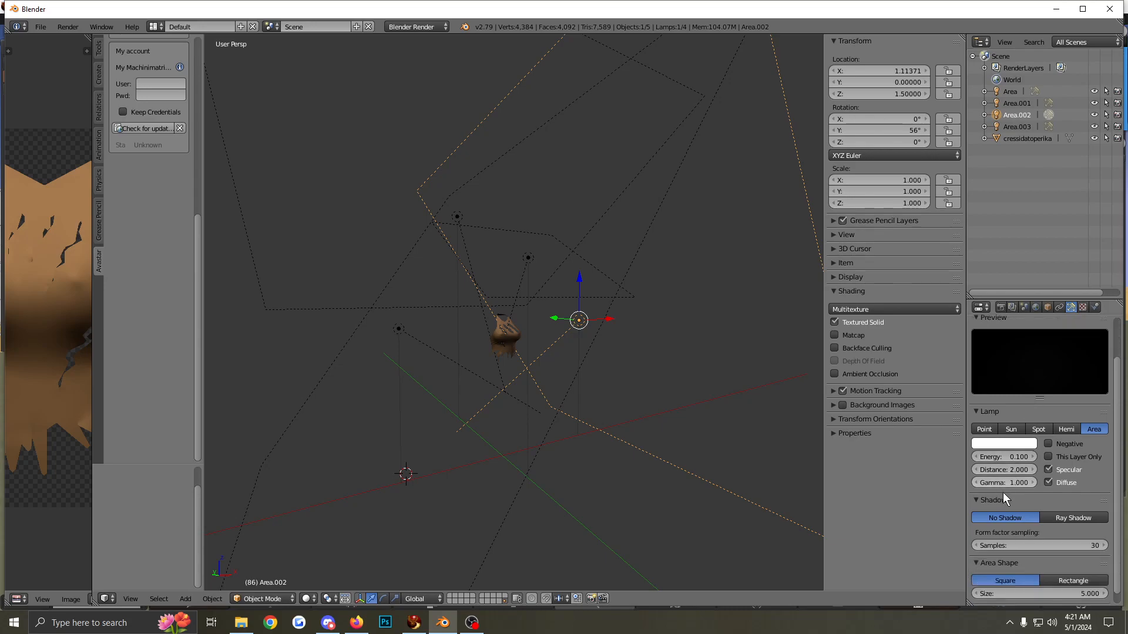
scroll(1010, 521, "down", 1)
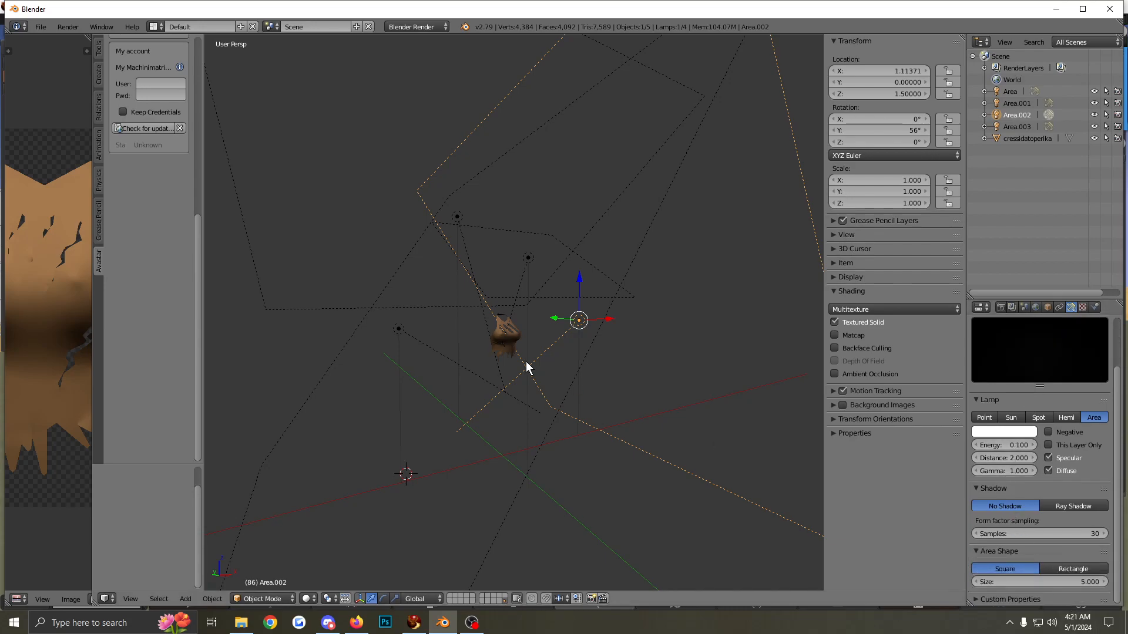
middle_click_drag(502, 435, 472, 449)
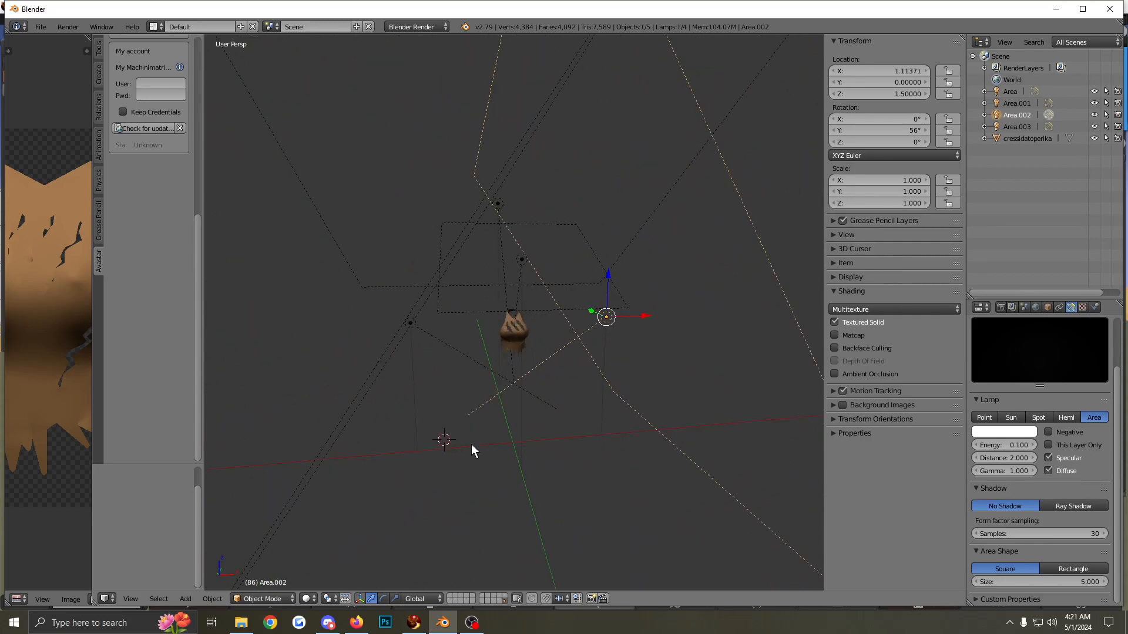
scroll(499, 432, "up", 5)
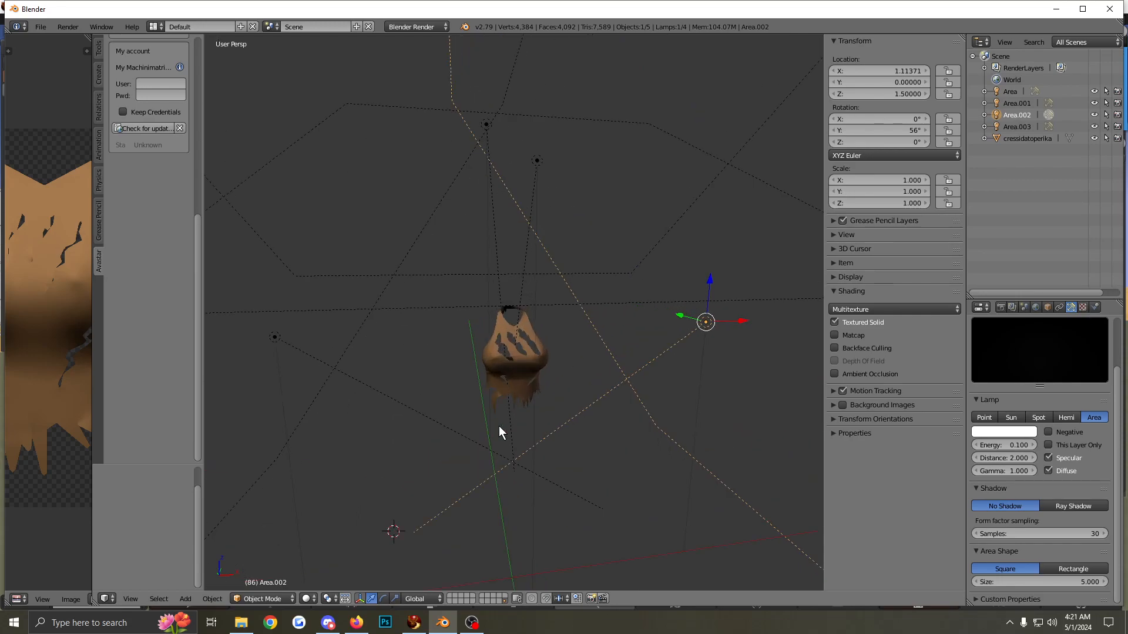